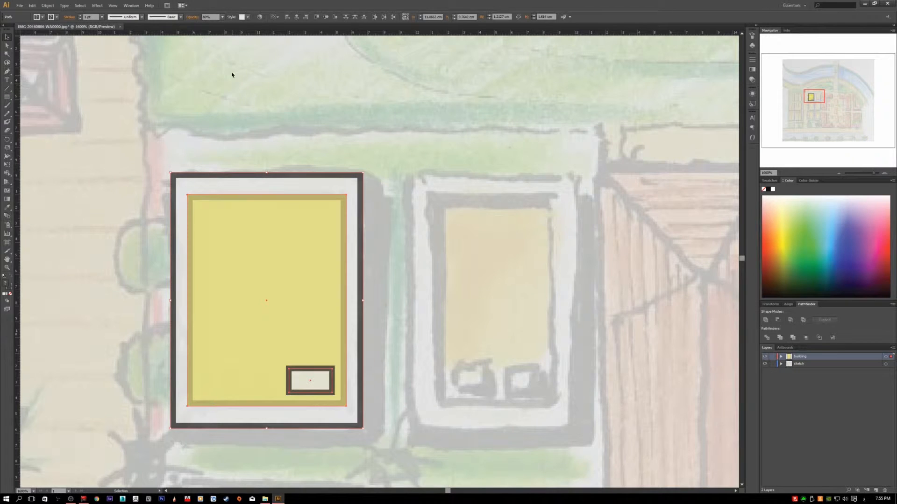
- Set all shapes of the yellow building to 50% opacity and duplicate its small roof rectangle horizontally to the left
left_click(222, 17)
left_click(233, 63)
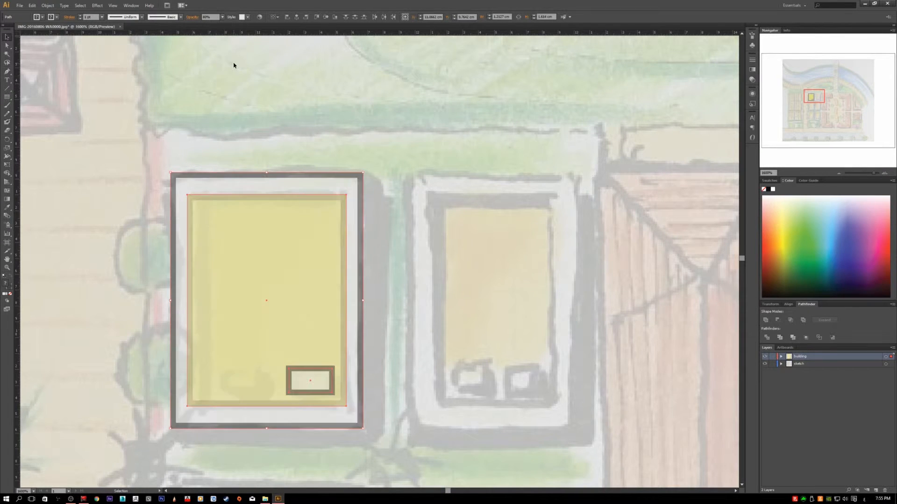
left_click(313, 388)
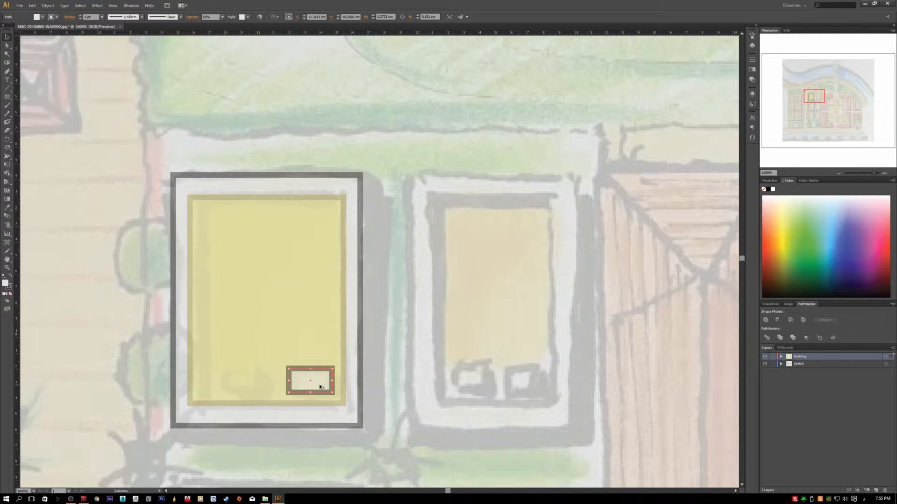
left_click_drag(320, 386, 253, 390)
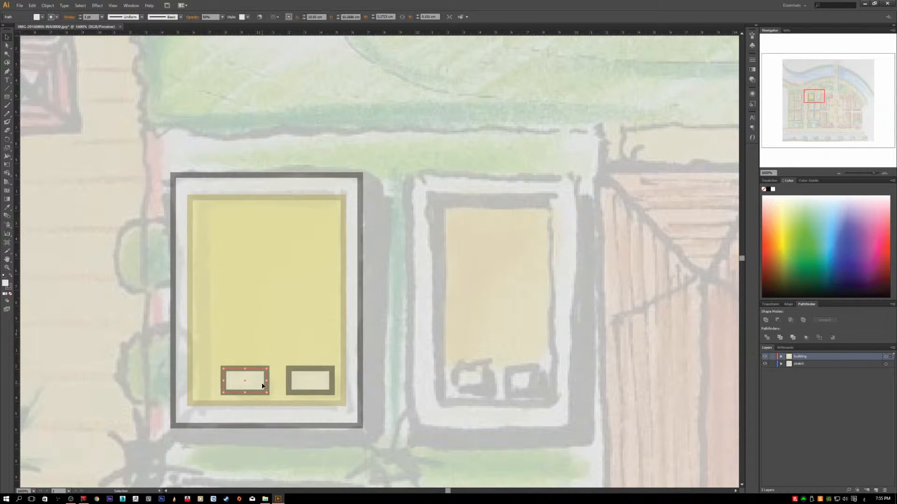
left_click(287, 331)
left_click(317, 385)
left_click(387, 390)
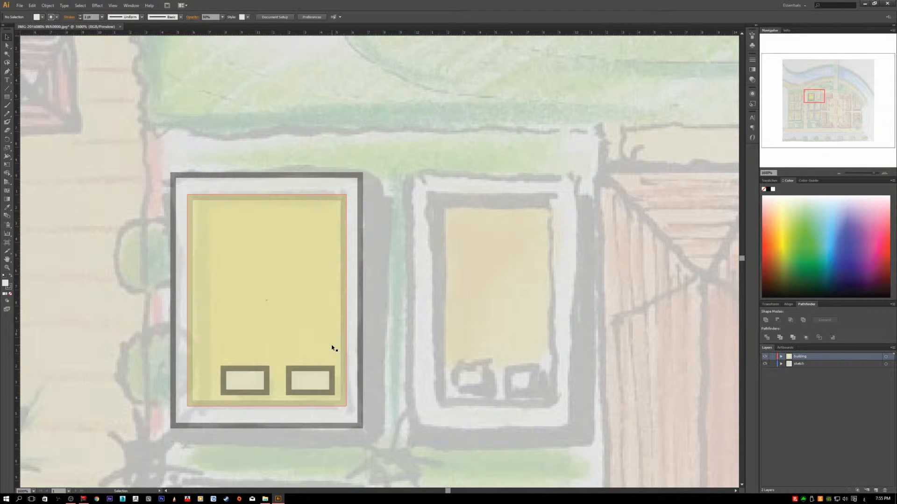
- Duplicate the complete yellow building horizontally onto the neighbouring plot to its right
scroll(387, 357, "down", 2)
left_click_drag(427, 389, 298, 277)
left_click_drag(280, 227, 167, 295)
scroll(270, 354, "down", 1)
scroll(242, 364, "down", 2)
left_click_drag(275, 411, 322, 308)
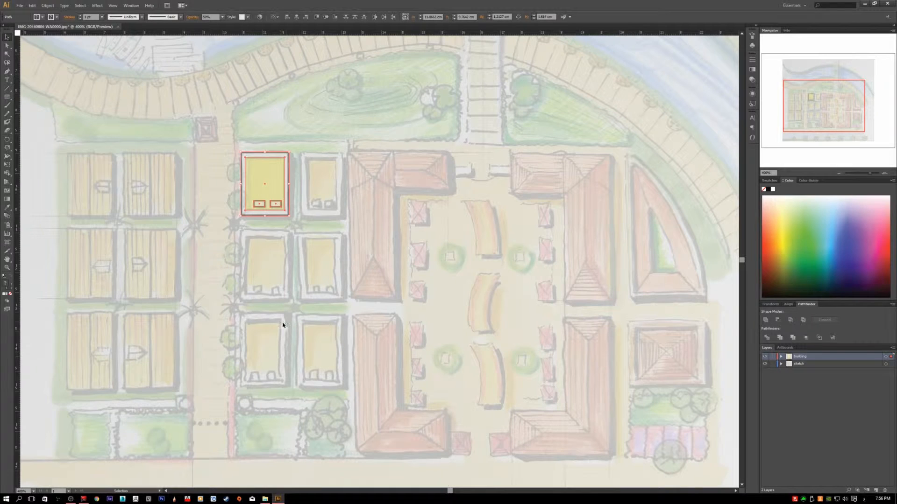
scroll(310, 336, "up", 2)
scroll(313, 220, "up", 1)
scroll(295, 290, "up", 1)
left_click_drag(286, 136, 138, 298)
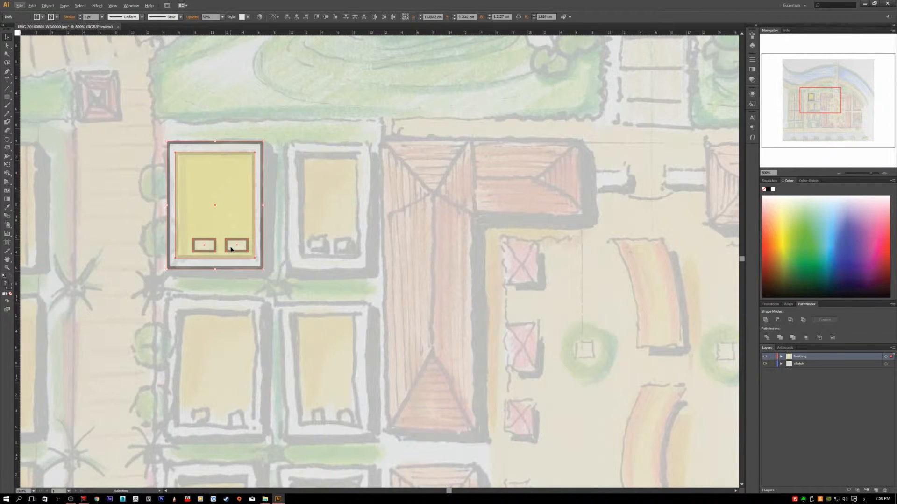
left_click_drag(231, 248, 340, 244)
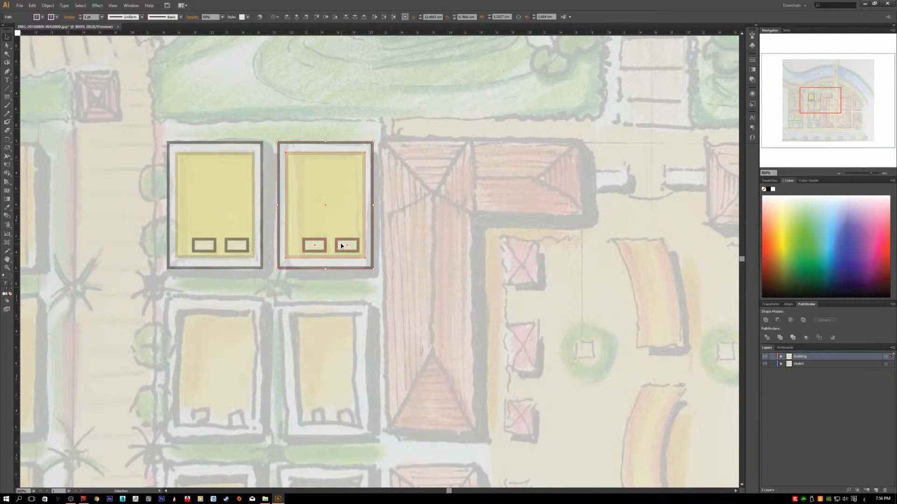
- Copy the pair of yellow buildings down onto the two rows of plots below
left_click_drag(409, 110, 123, 298)
scroll(282, 226, "down", 2)
left_click_drag(327, 219, 314, 363)
left_click(381, 386)
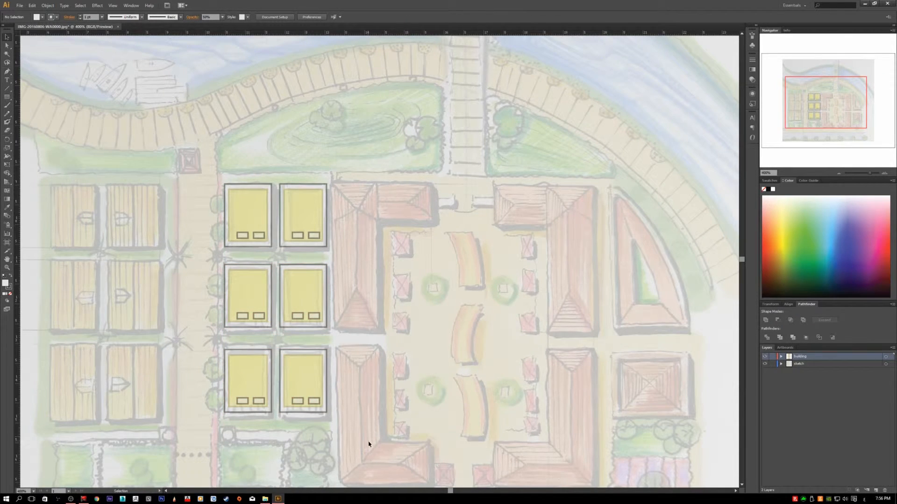
- Delete all the copied yellow buildings, leaving only the original on the upper-left plot
scroll(376, 405, "up", 1)
scroll(383, 406, "up", 3)
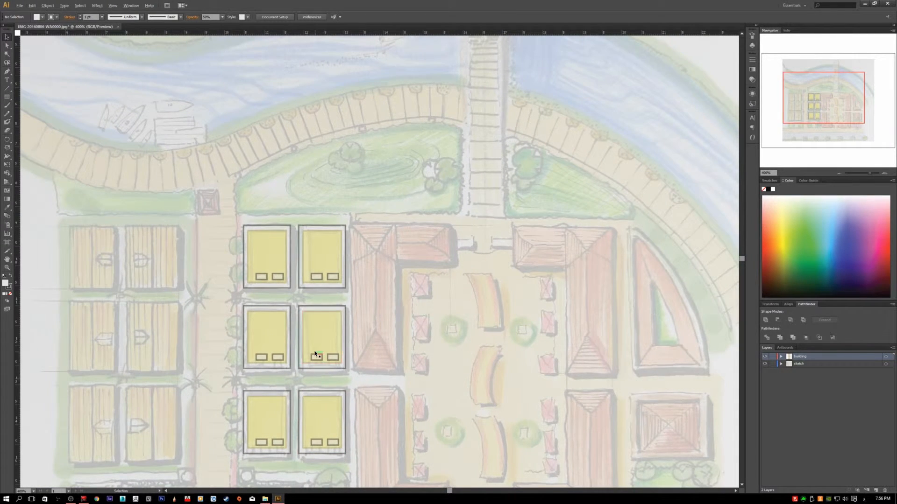
scroll(314, 357, "up", 2)
scroll(314, 348, "down", 4)
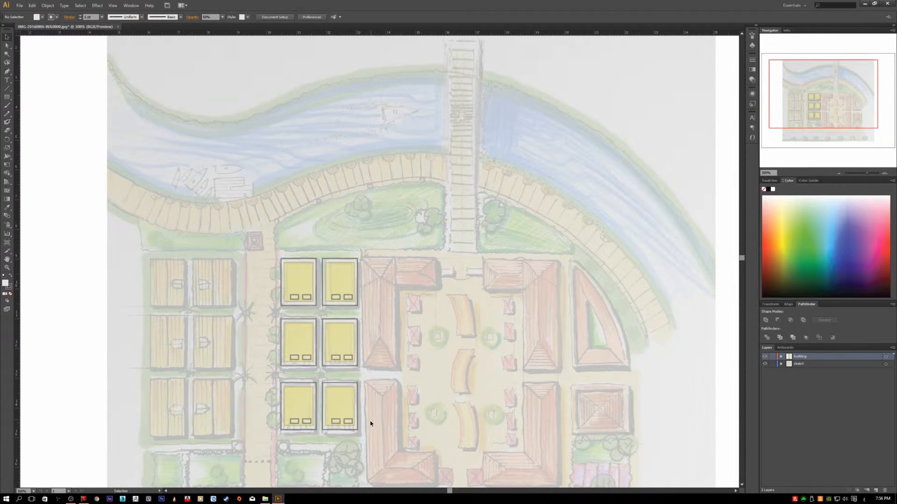
left_click_drag(375, 449, 257, 310)
key("Delete")
left_click_drag(385, 240, 323, 323)
key("Delete")
- Set the opacity of the scanned site plan image on the sketch layer to 100%
scroll(325, 282, "up", 2)
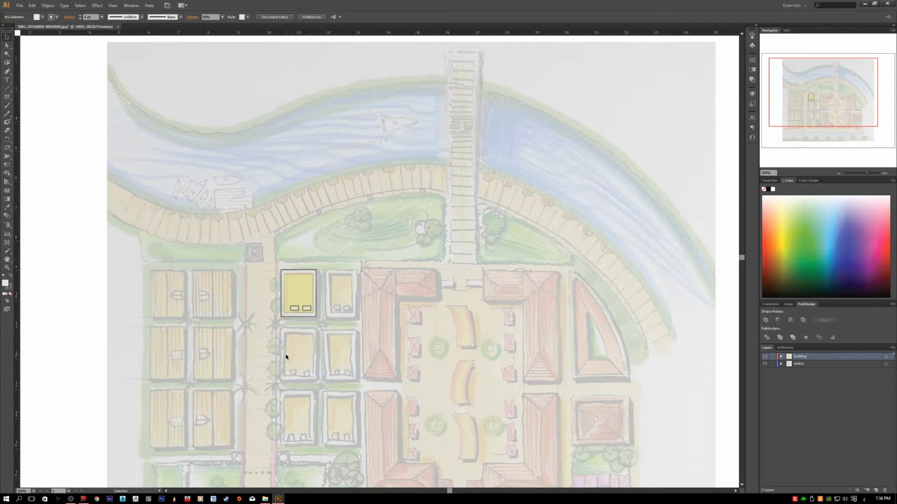
scroll(325, 282, "up", 3)
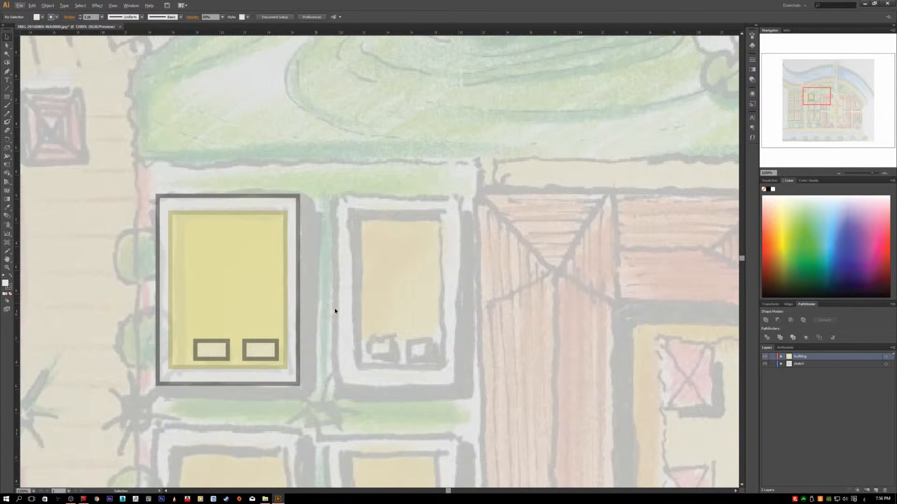
left_click(809, 364)
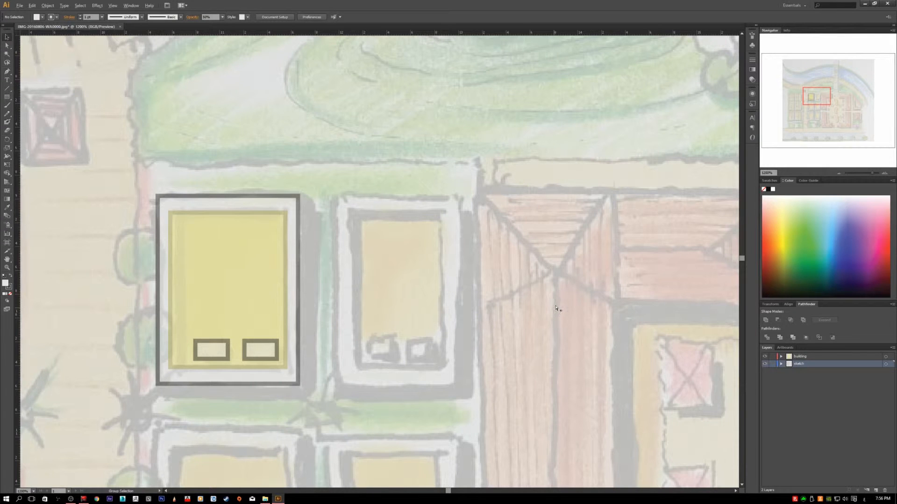
left_click(536, 296)
scroll(316, 267, "down", 5)
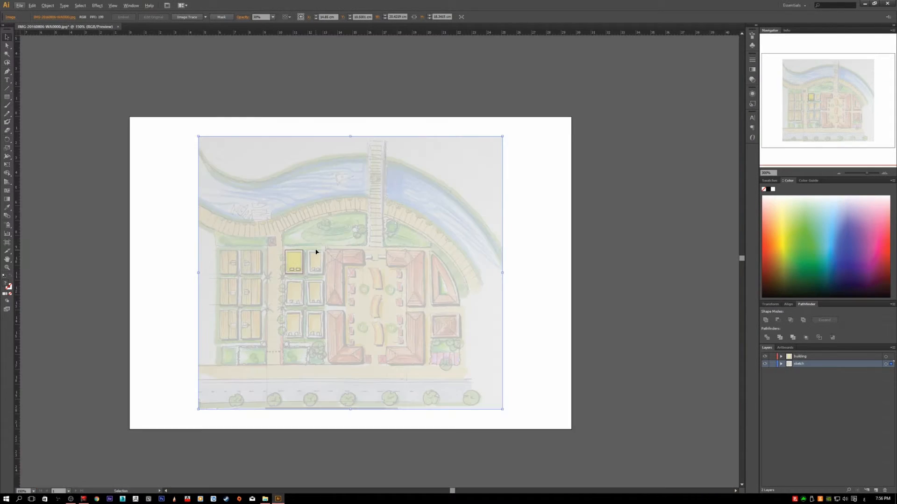
left_click(885, 364)
left_click(460, 240)
left_click(273, 17)
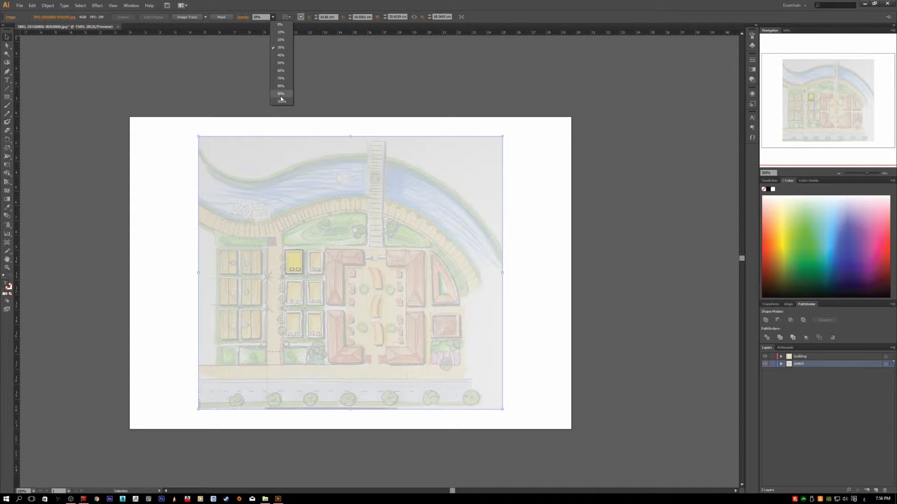
left_click(281, 101)
left_click(556, 293)
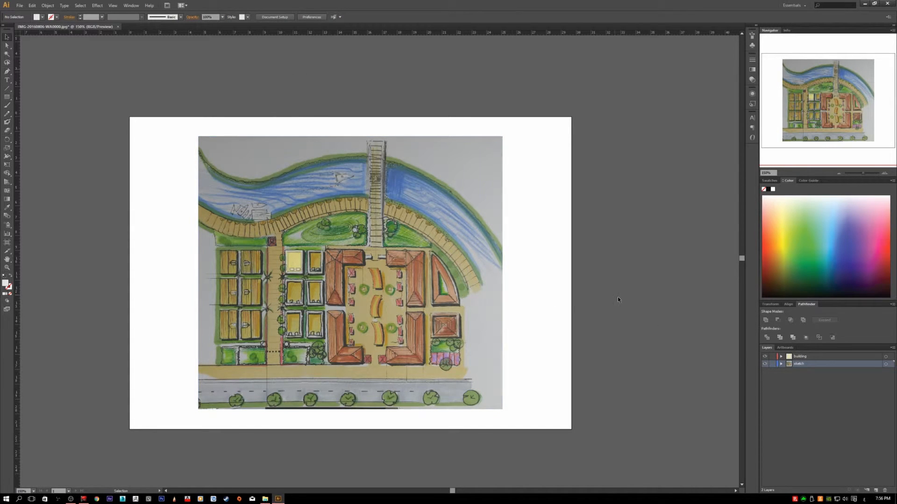
- Lock the sketch layer and make the building layer active
left_click(771, 363)
left_click(822, 358)
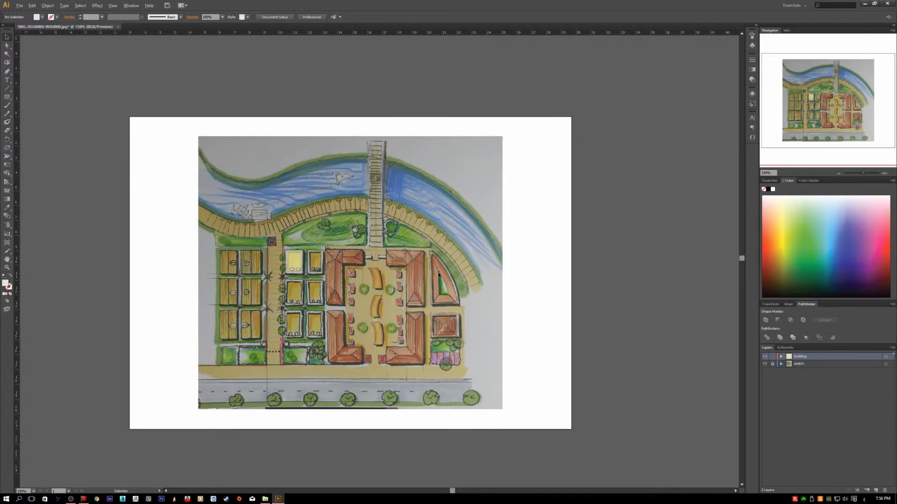
- Duplicate the building's outer white rectangle, offset slightly down and to the right over the sketched shadow
scroll(287, 250, "up", 5)
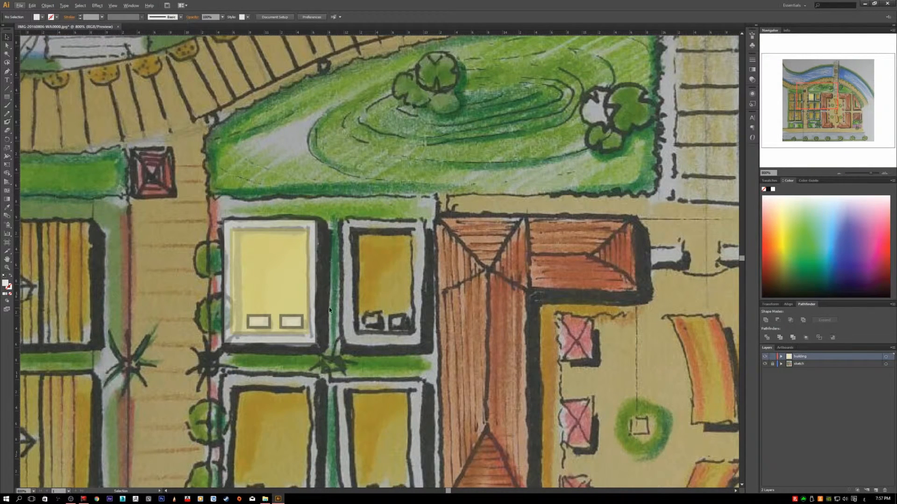
left_click(319, 258)
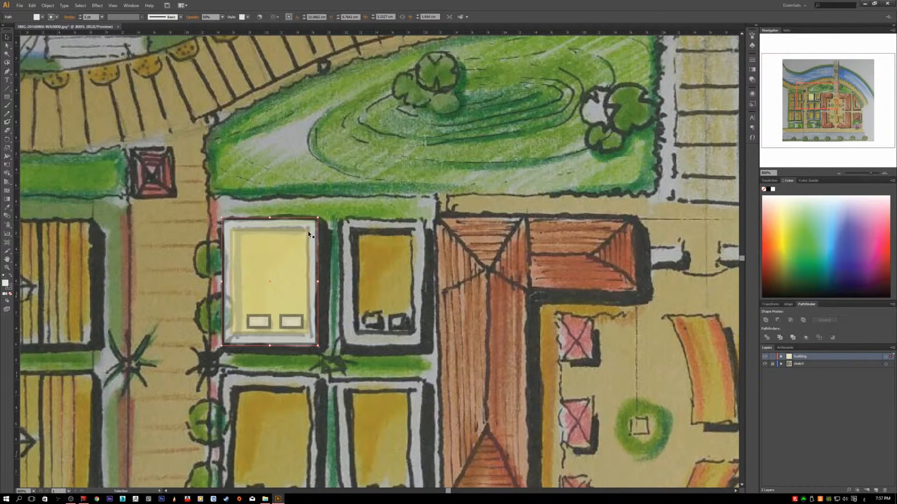
scroll(302, 299, "up", 2)
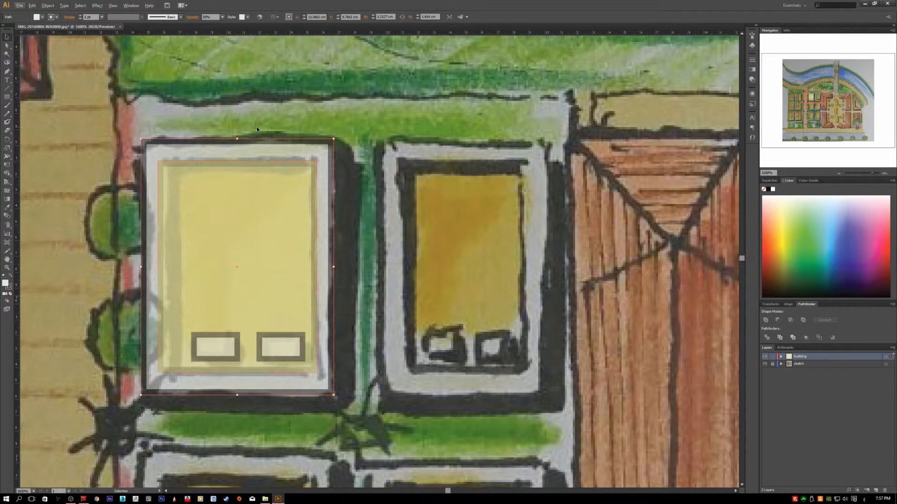
left_click(209, 163, "shift")
left_click(266, 119)
left_click(253, 150)
left_click_drag(322, 283, 359, 306)
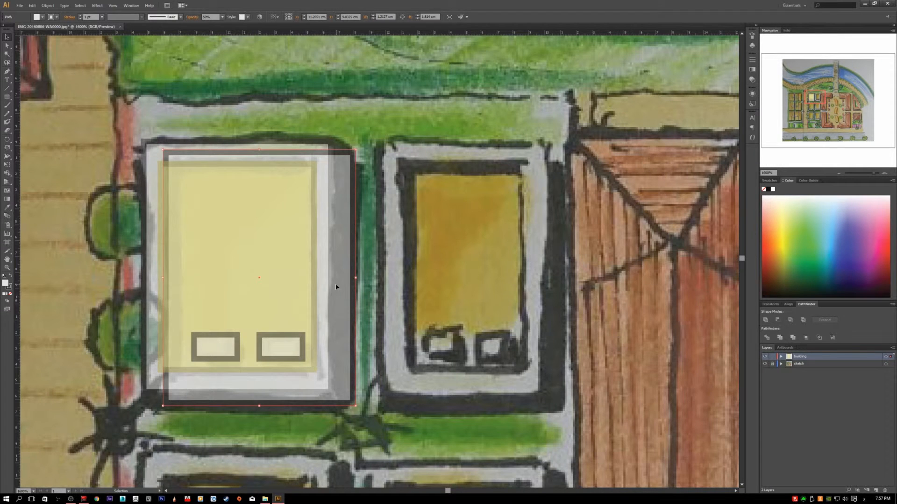
- Fill the offset copy of the outer rectangle with a near-black colour for the shadow
double_click(8, 286)
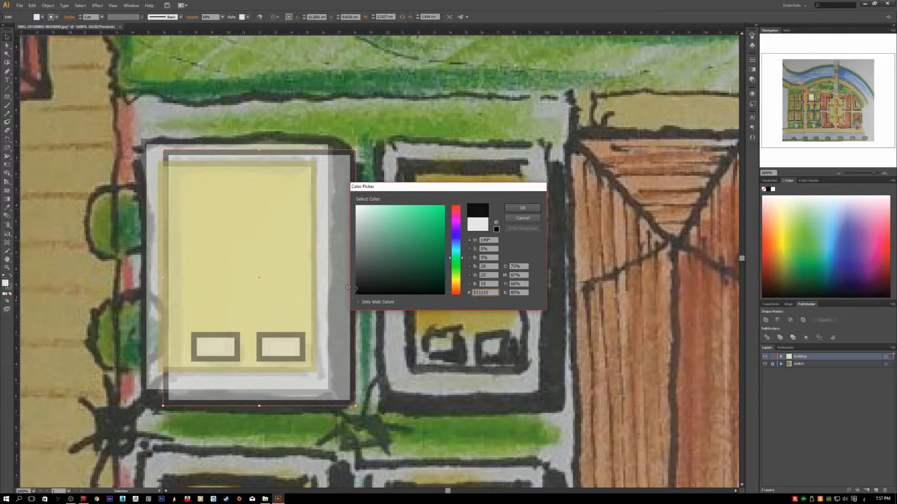
left_click(523, 208)
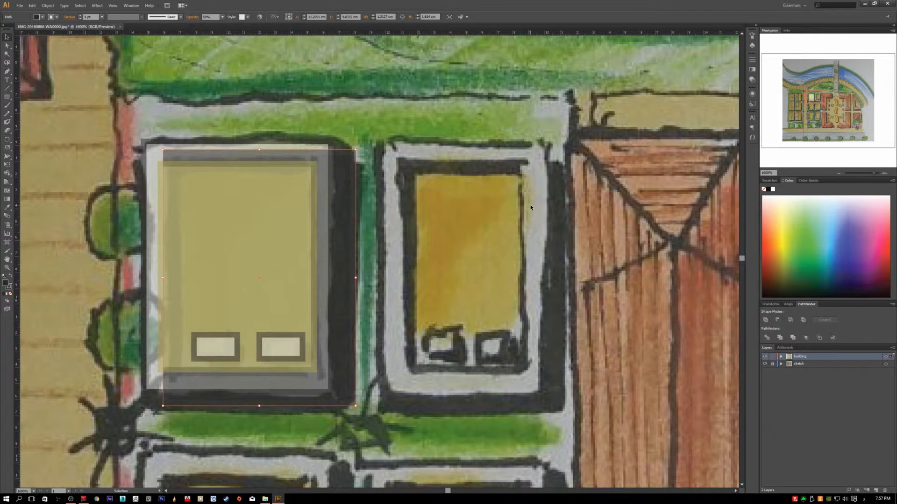
left_click(426, 222)
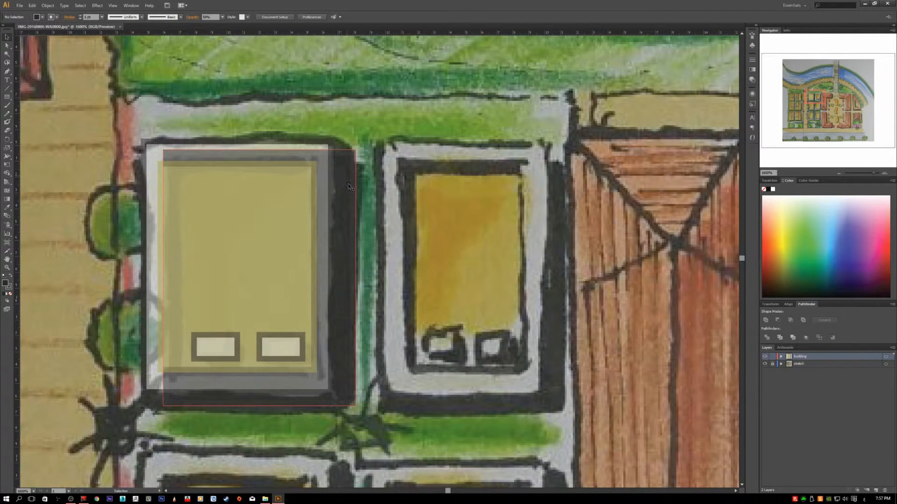
- Set all of the building's shapes, including the dark shadow rectangle, to 100% opacity
left_click(347, 179)
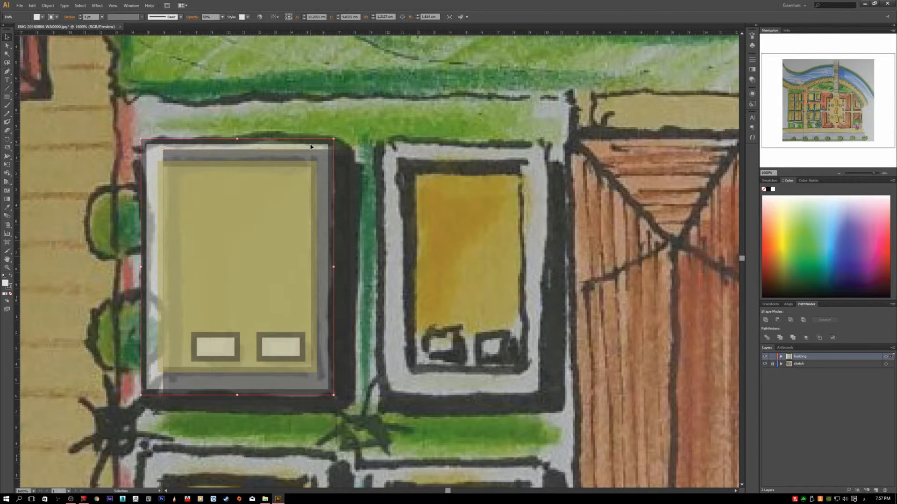
left_click(351, 175)
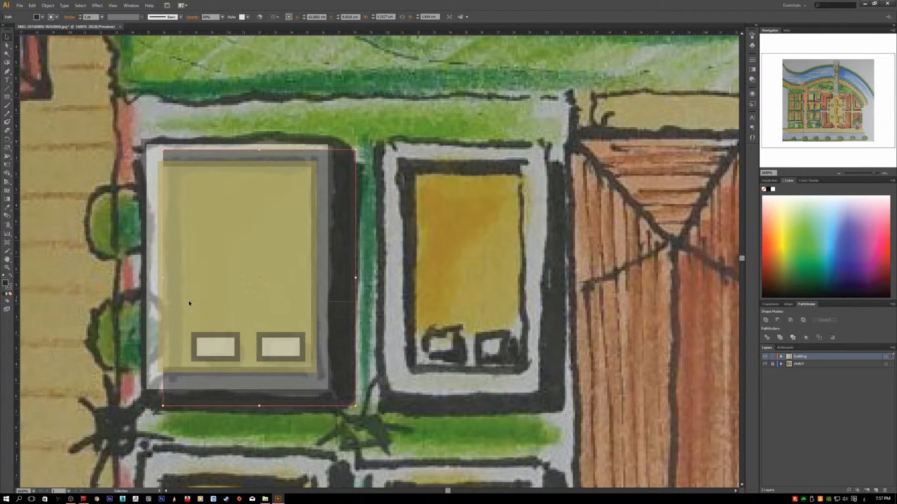
left_click(212, 139, "shift")
left_click(223, 17)
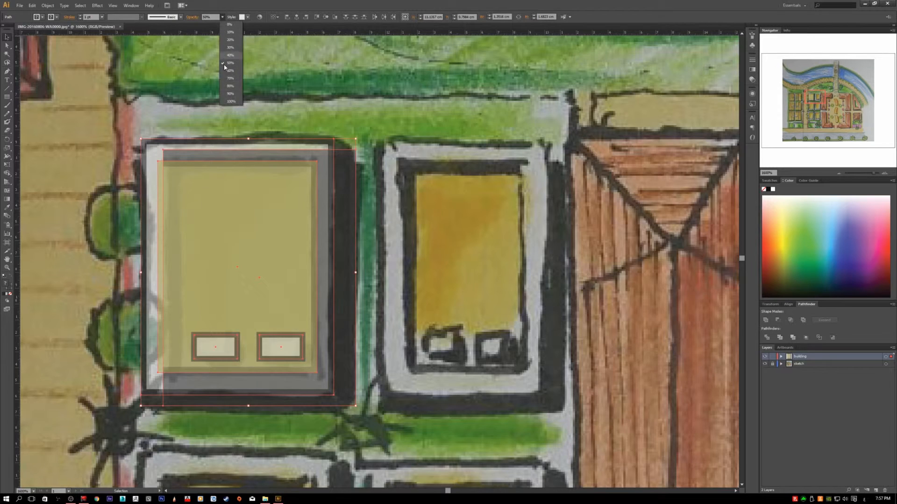
left_click(229, 102)
left_click(451, 214)
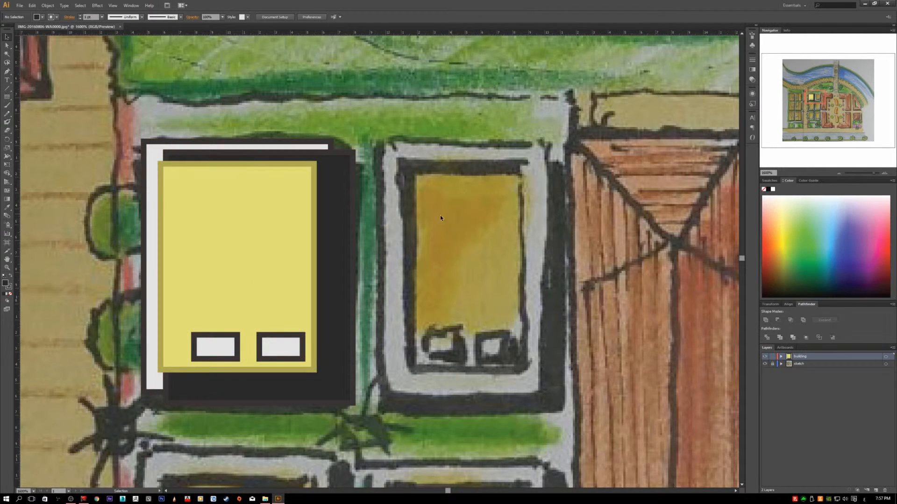
- Send the dark shadow rectangle backward one level, behind the white outer rectangle
left_click_drag(319, 178, 344, 214)
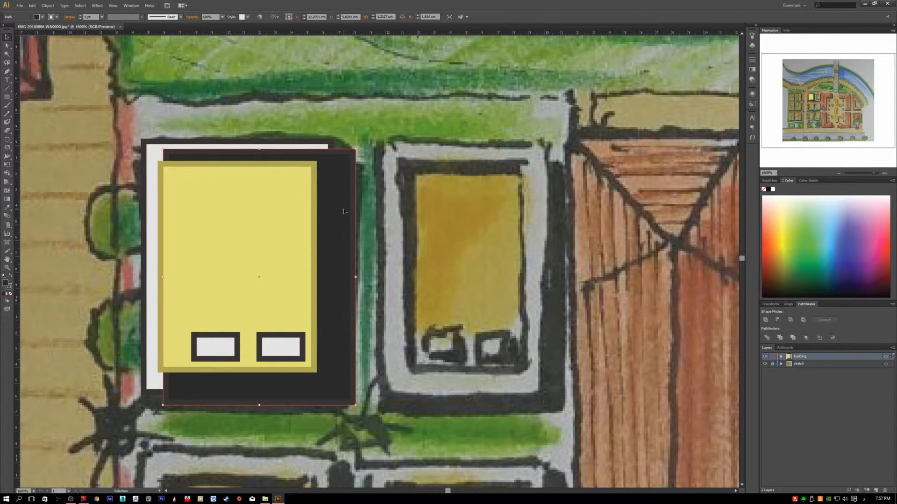
right_click(340, 183)
mouse_move(404, 281)
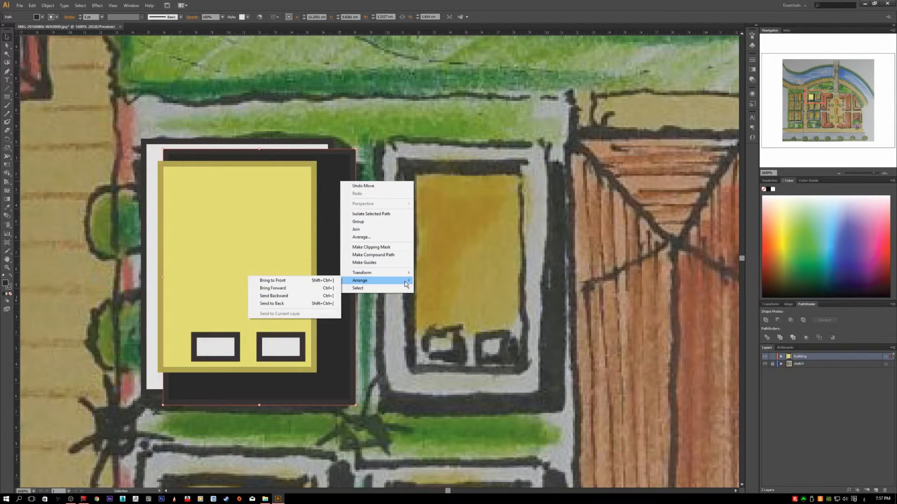
left_click(273, 298)
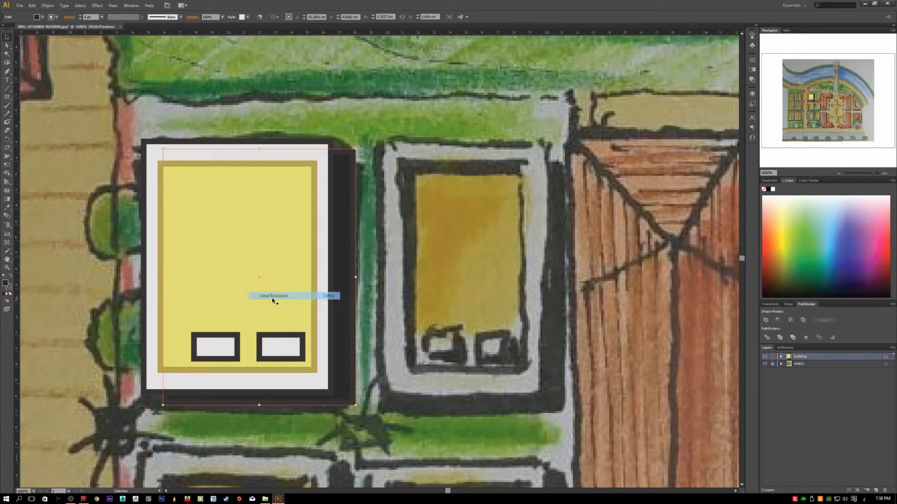
- Bring the dark shadow rectangle forward one level, above the white outer rectangle
right_click(339, 341)
mouse_move(390, 439)
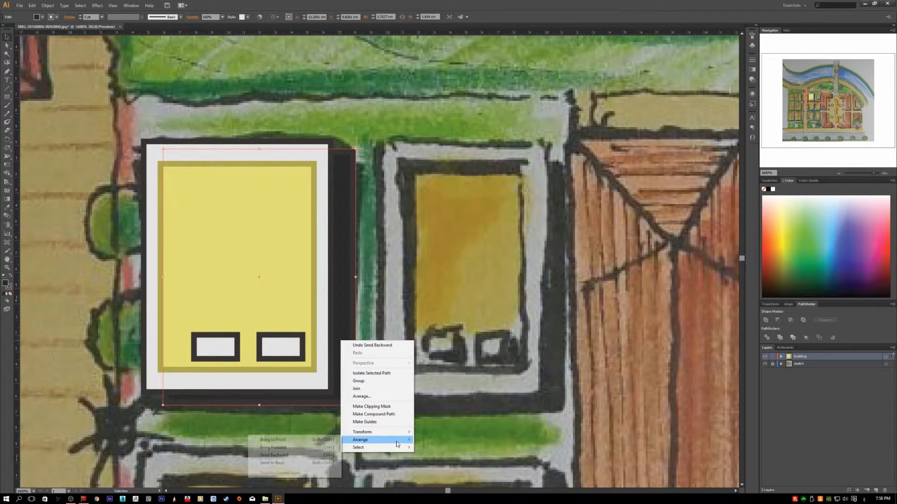
left_click(300, 451)
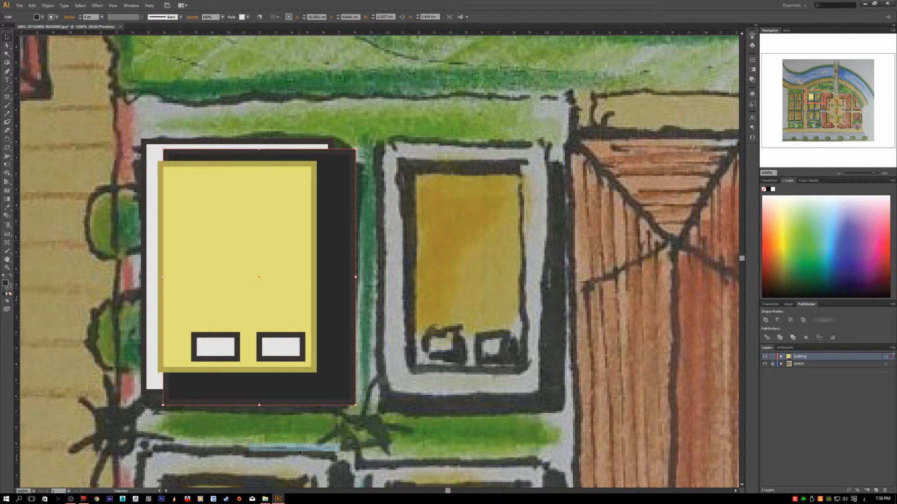
- Bring the dark shadow rectangle to the front of all the building's shapes
right_click(342, 270)
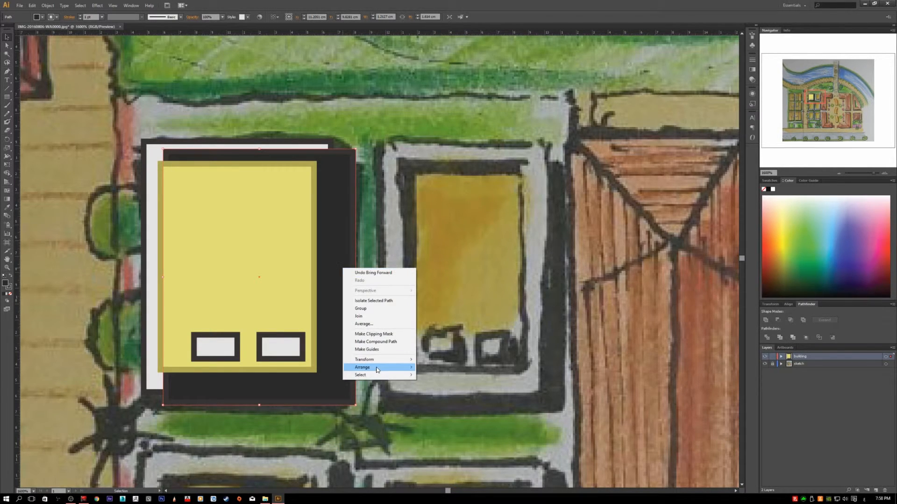
mouse_move(371, 371)
left_click(281, 367)
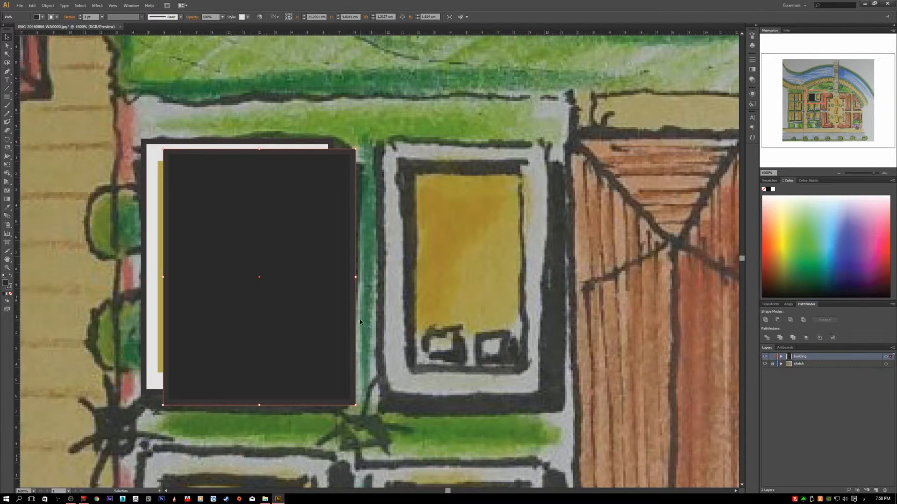
- Send the dark shadow rectangle to the back, behind all of the building's other shapes
right_click(329, 281)
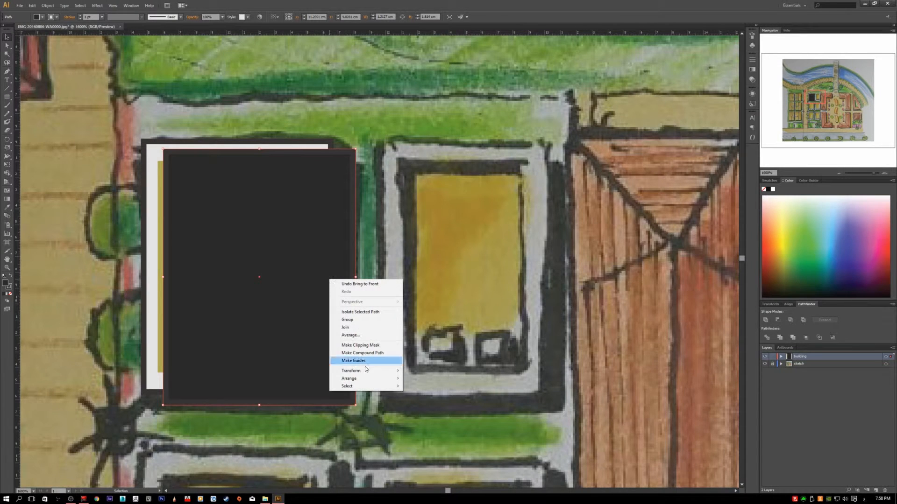
mouse_move(341, 381)
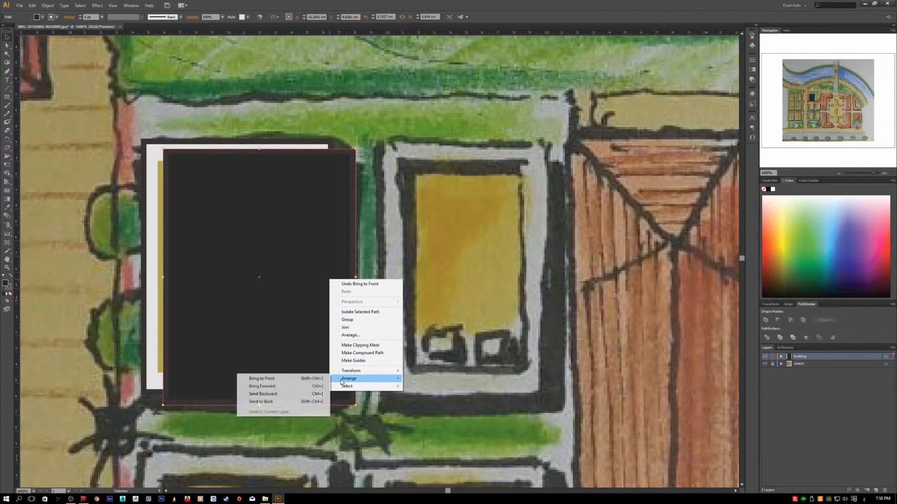
left_click(294, 404)
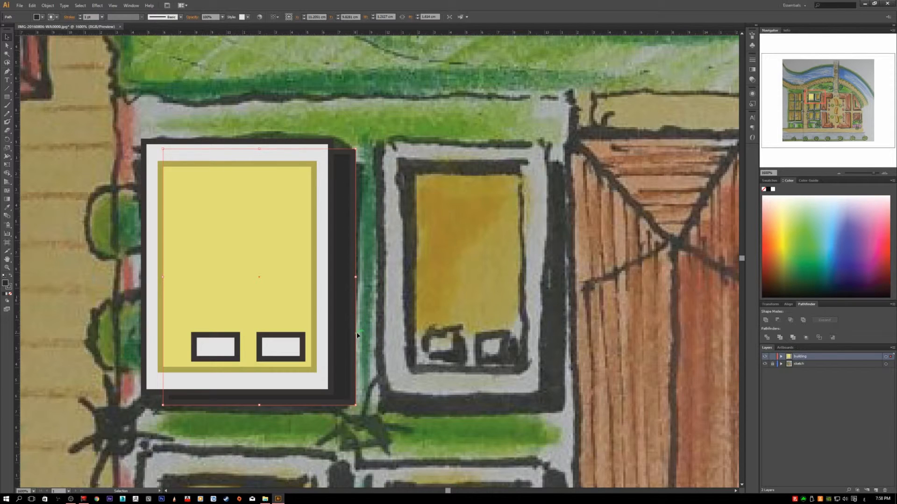
- Remove the shadow rectangle's outline and shift it slightly left, closer beneath the building
left_click(11, 295)
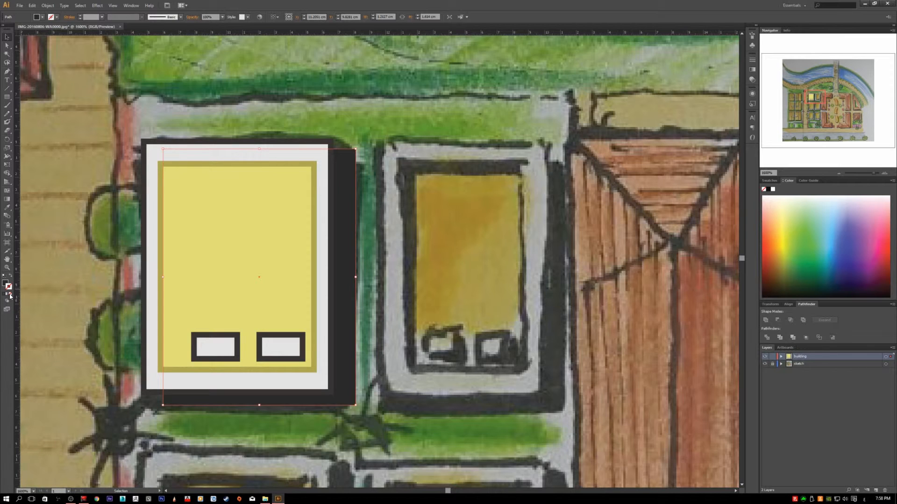
left_click(82, 318)
left_click_drag(349, 316, 340, 318)
left_click(380, 338)
- Set the white outer rectangle's stroke weight to 0.5 pt
left_click(333, 326)
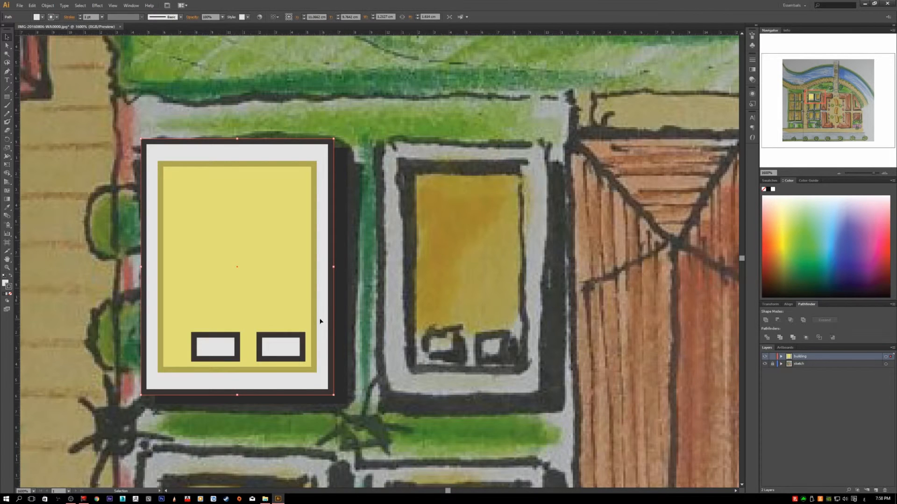
left_click(102, 17)
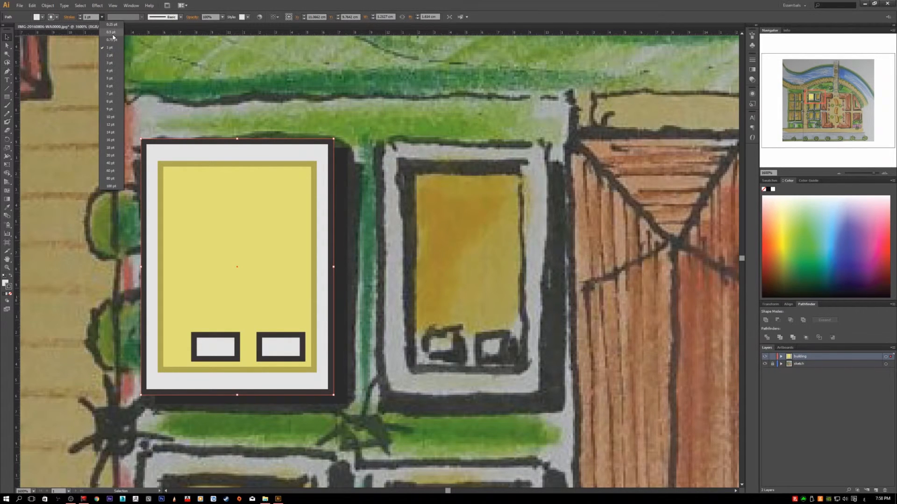
left_click(113, 33)
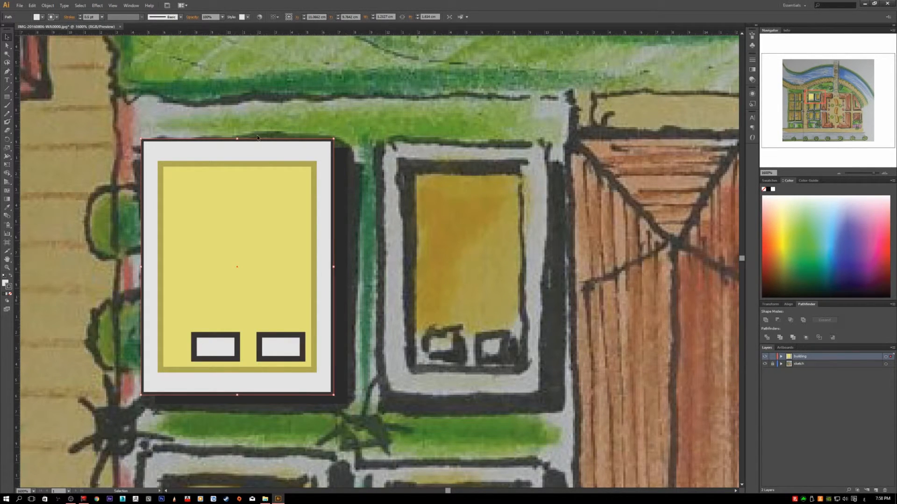
left_click(242, 92)
scroll(420, 302, "down", 1)
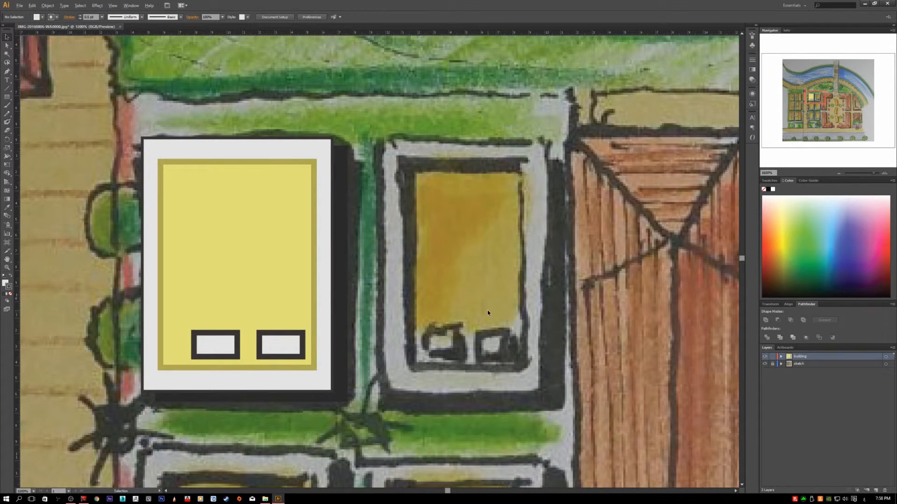
- Duplicate the complete yellow building with its shadow onto the neighbouring sketched building and adjust the copy slightly left
scroll(487, 313, "down", 2)
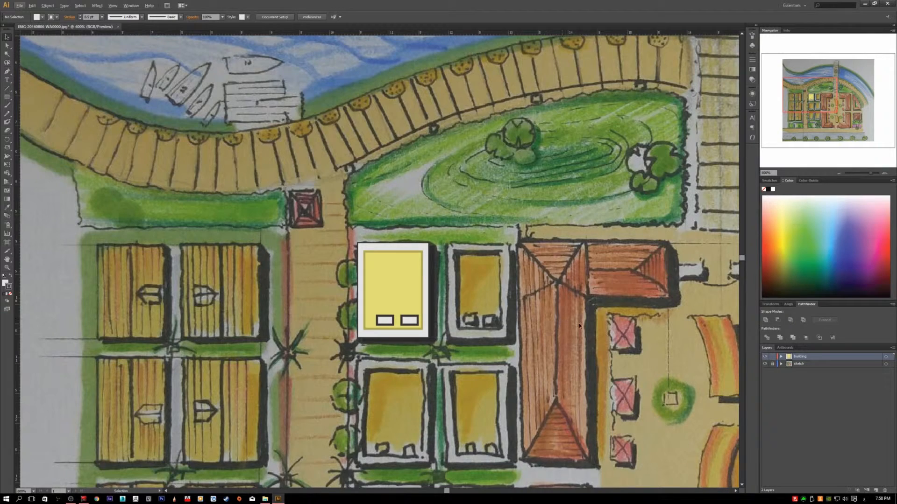
scroll(493, 297, "up", 2, "alt")
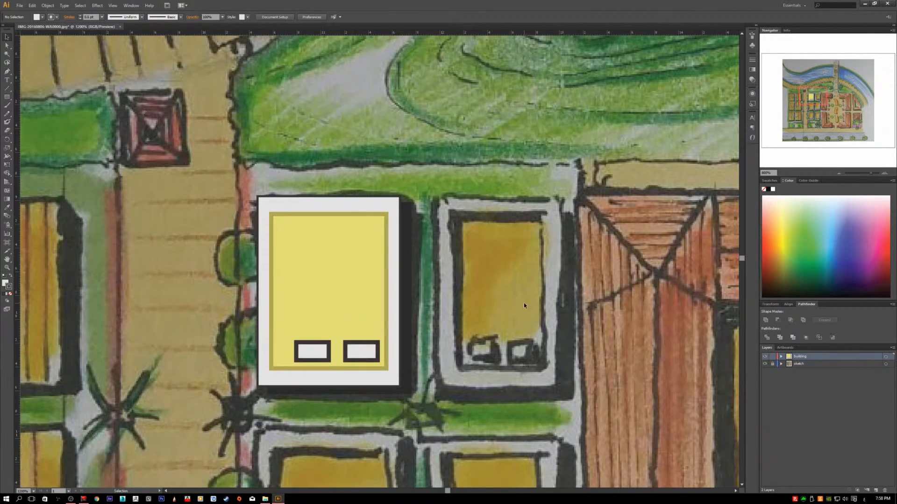
left_click_drag(520, 285, 444, 285)
left_click_drag(348, 180, 150, 394)
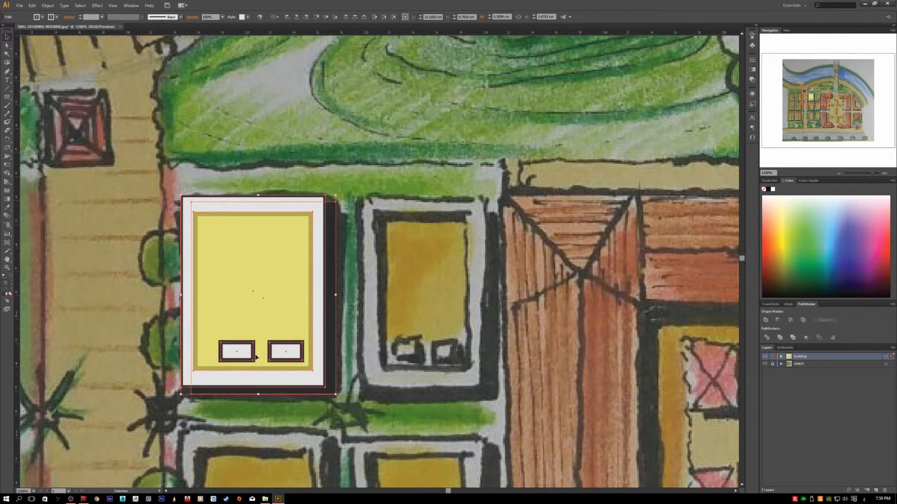
left_click_drag(244, 356, 418, 360)
scroll(425, 351, "down", 2)
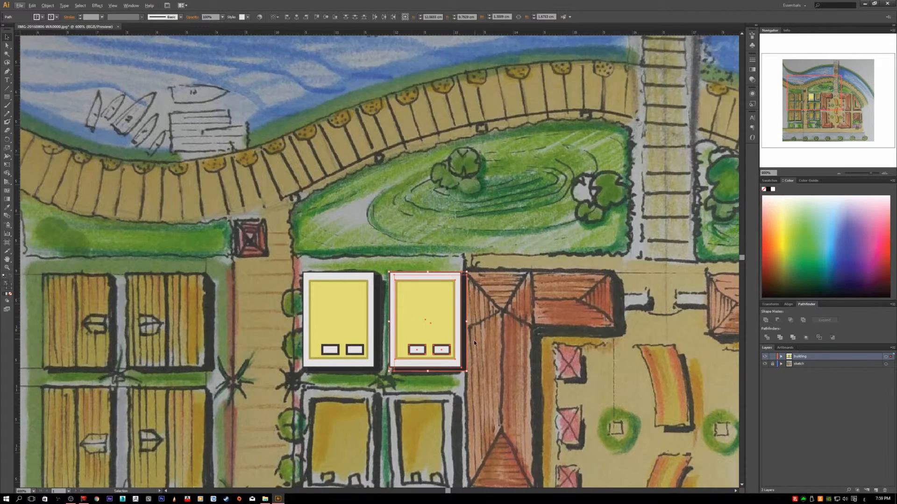
left_click_drag(480, 321, 443, 256)
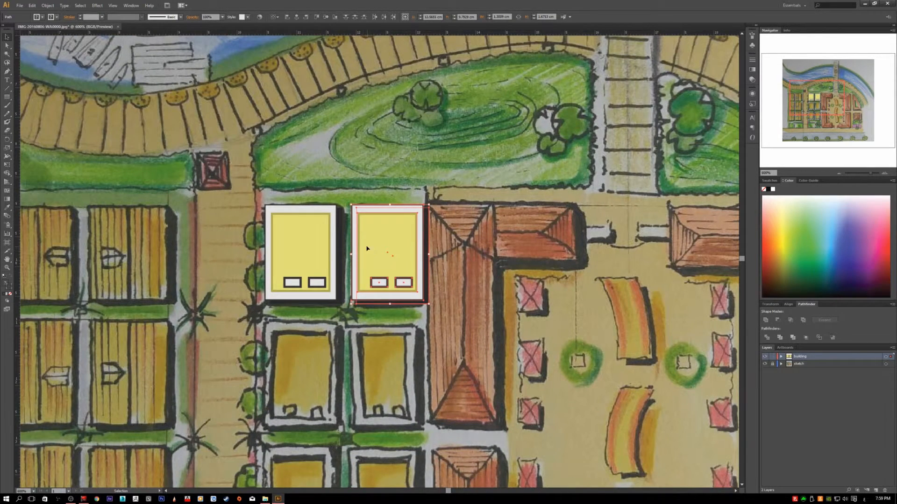
left_click_drag(364, 251, 358, 248)
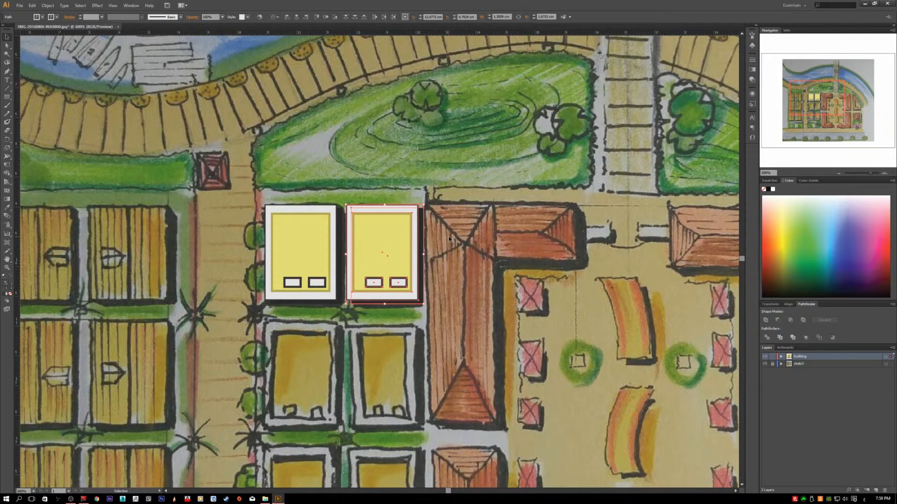
- Group the shapes of each of the two yellow buildings so that every building is a separate group
key("a")
key("v")
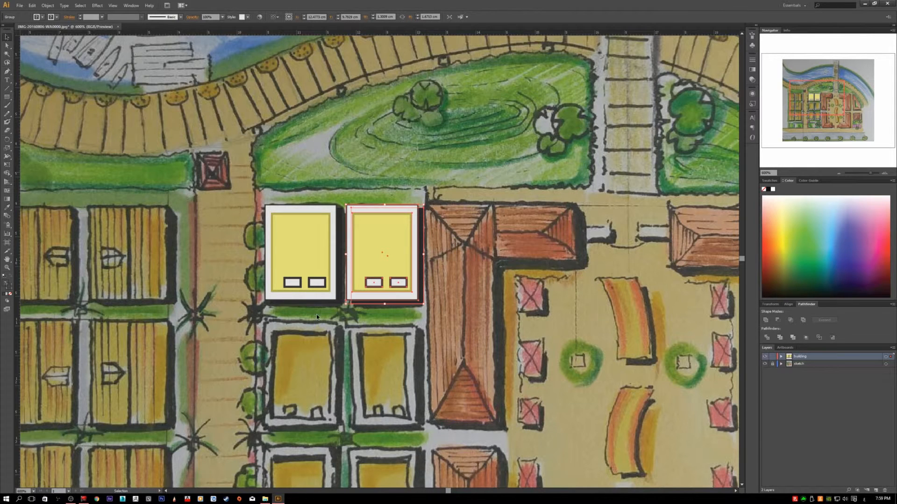
left_click(339, 302)
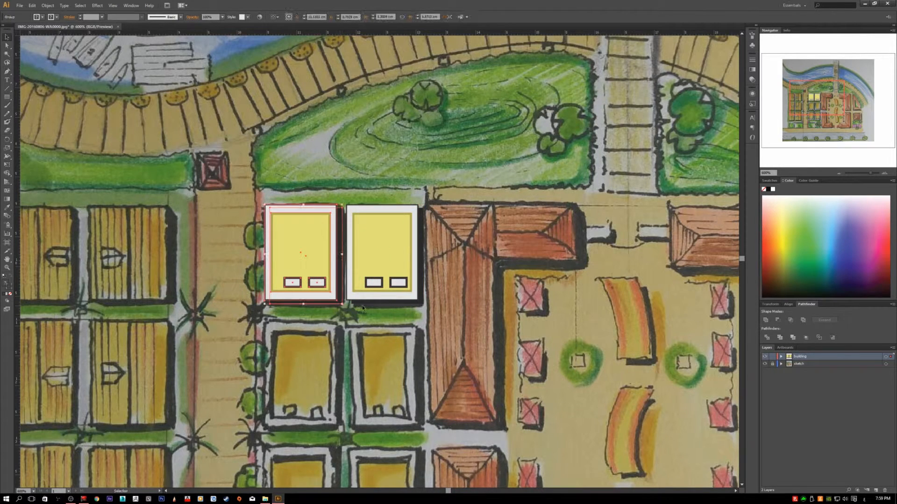
left_click(400, 282)
left_click(344, 281)
- Duplicate both grouped yellow buildings downward onto the second row of sketched buildings
left_click(391, 284)
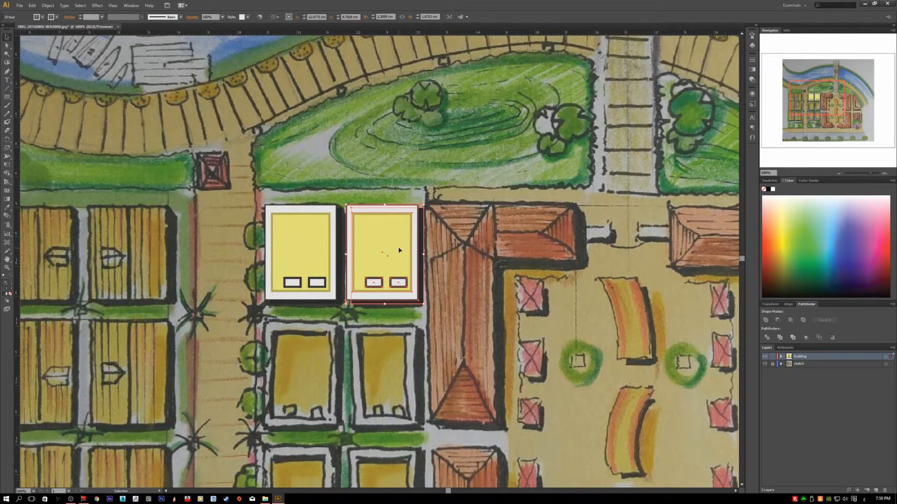
left_click(294, 248, "shift")
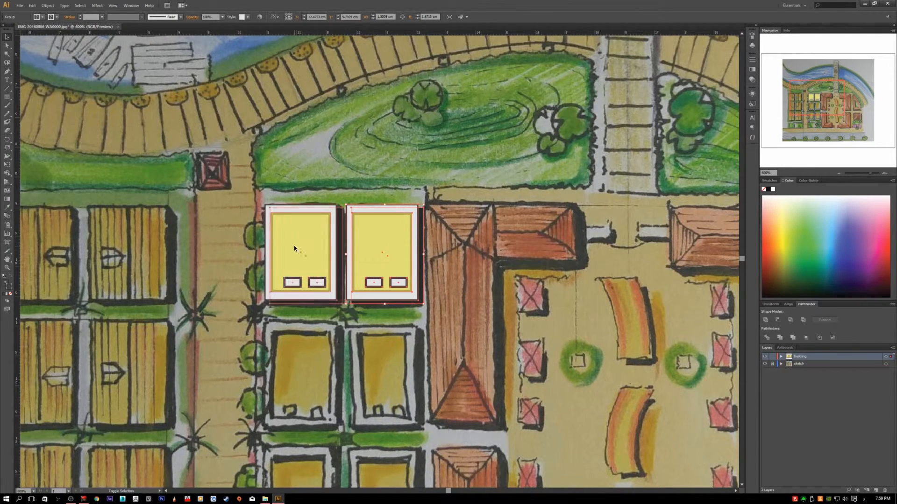
scroll(419, 366, "down", 1)
scroll(419, 368, "down", 1)
left_click_drag(393, 314, 338, 246)
left_click_drag(334, 202, 351, 321, "alt")
- Duplicate the second-row pair of buildings straight down onto the third row of the sketch
scroll(358, 326, "down", 1)
scroll(358, 325, "down", 2)
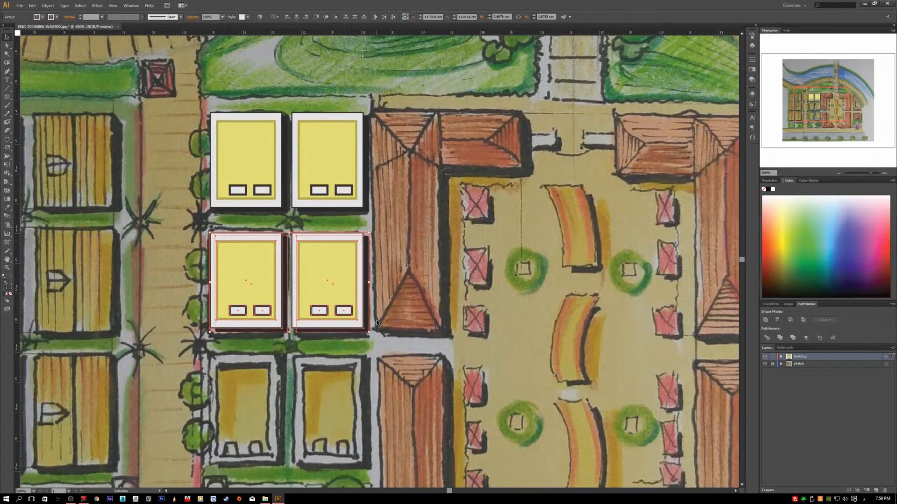
left_click_drag(352, 283, 351, 405, "alt+shift")
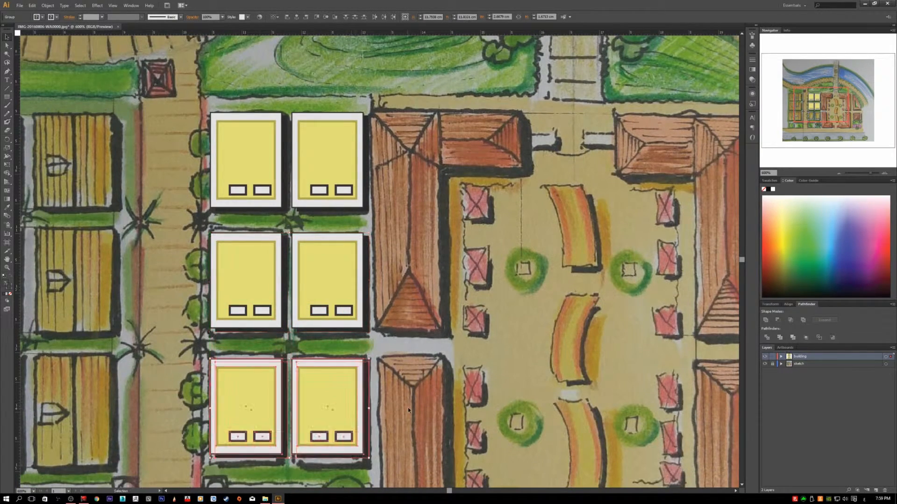
scroll(407, 407, "down", 3)
left_click(411, 404)
- Select the second building in the second row and display the object alignment and distribution options
scroll(397, 421, "up", 2)
scroll(396, 422, "up", 2)
left_click_drag(323, 354, 336, 450)
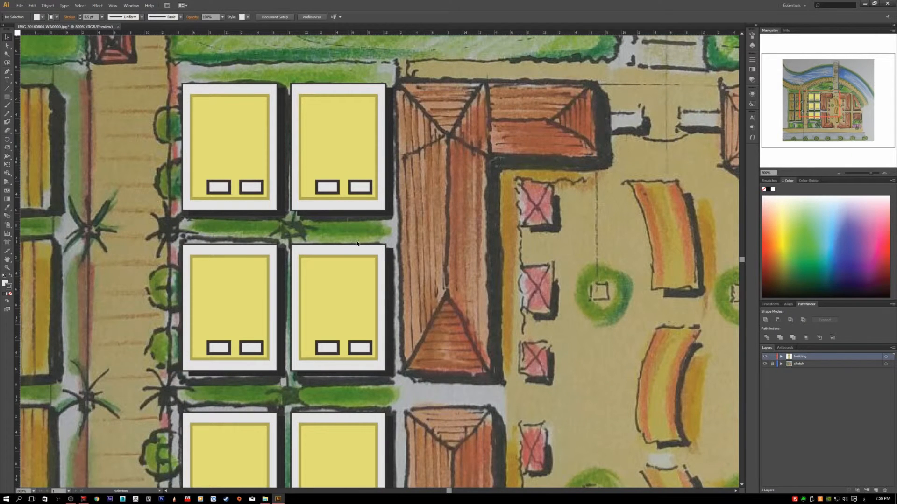
left_click(355, 249)
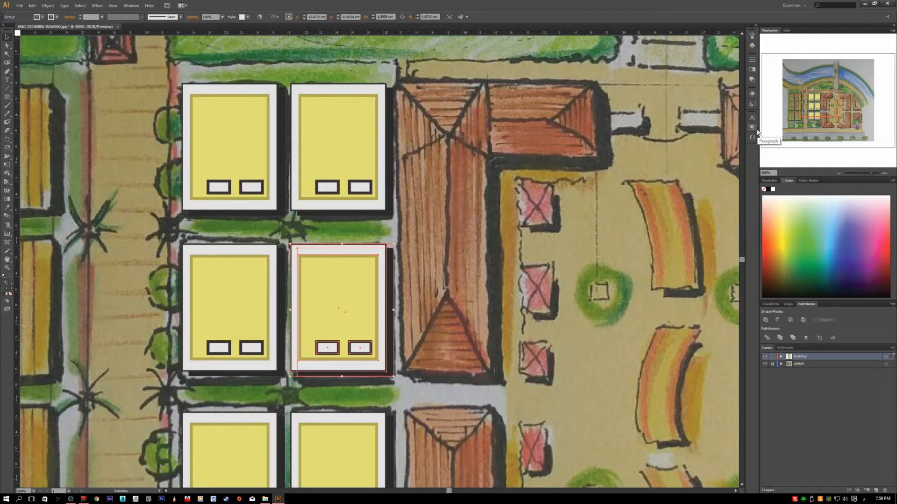
left_click(788, 305)
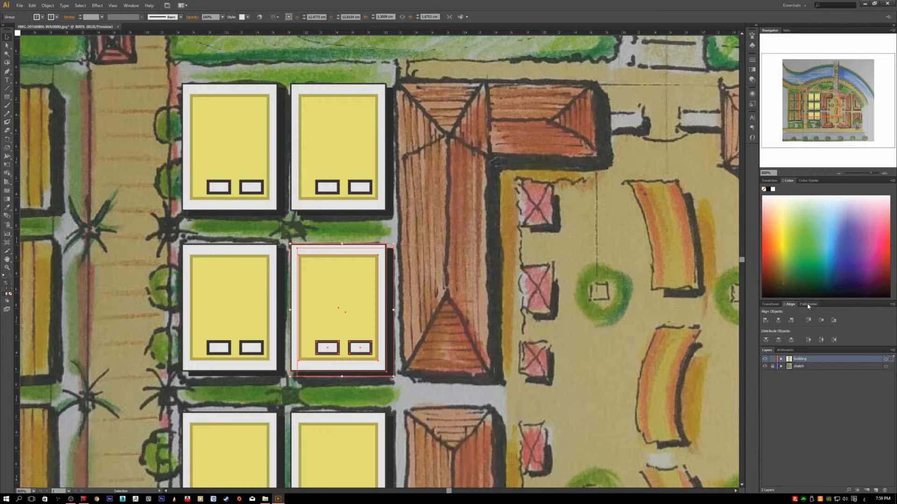
left_click(809, 305)
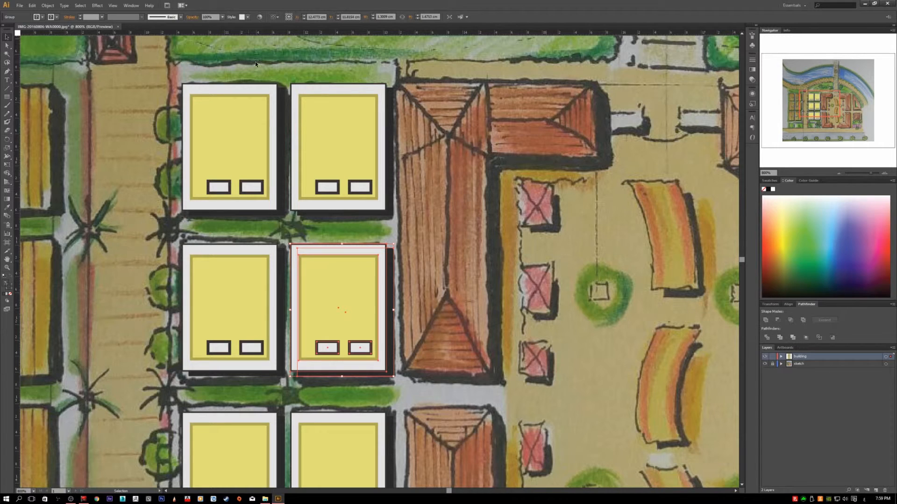
left_click(133, 6)
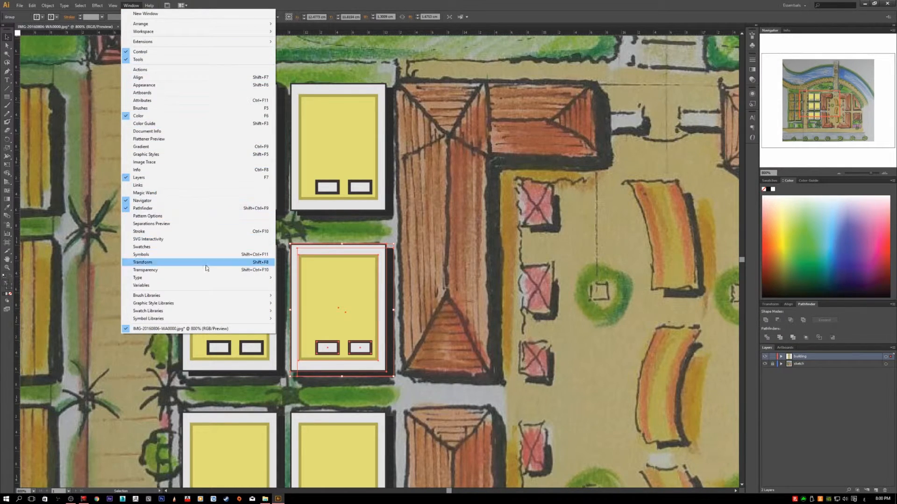
left_click(141, 78)
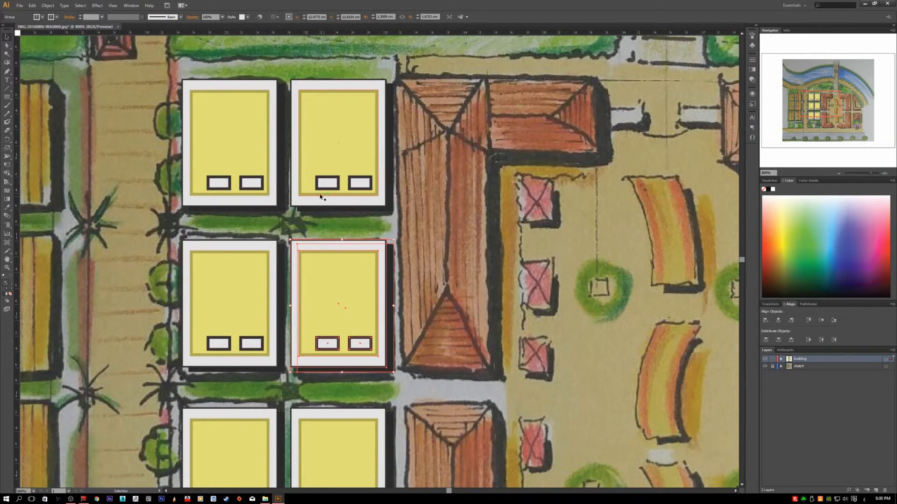
- Move the first building of the top row left onto the path, out of line with the building below it
left_click_drag(320, 194, 376, 311)
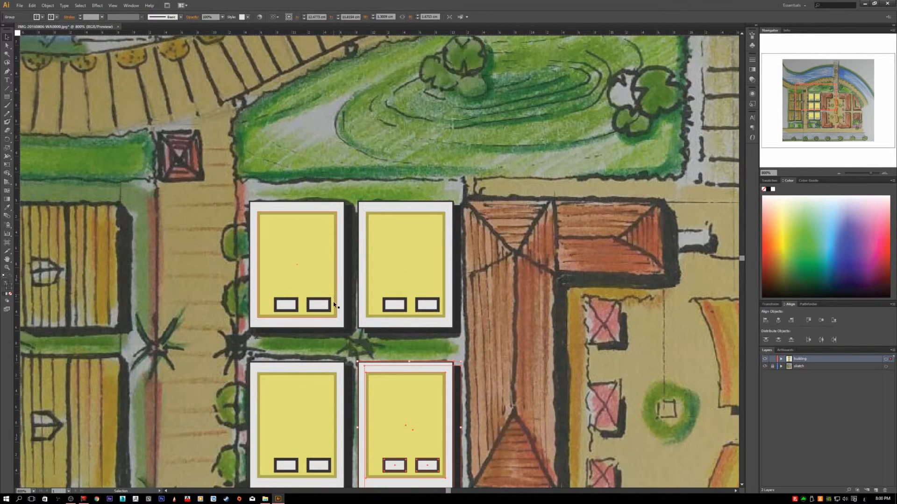
left_click_drag(329, 311, 214, 315)
left_click(320, 378)
left_click(290, 398)
left_click(214, 321)
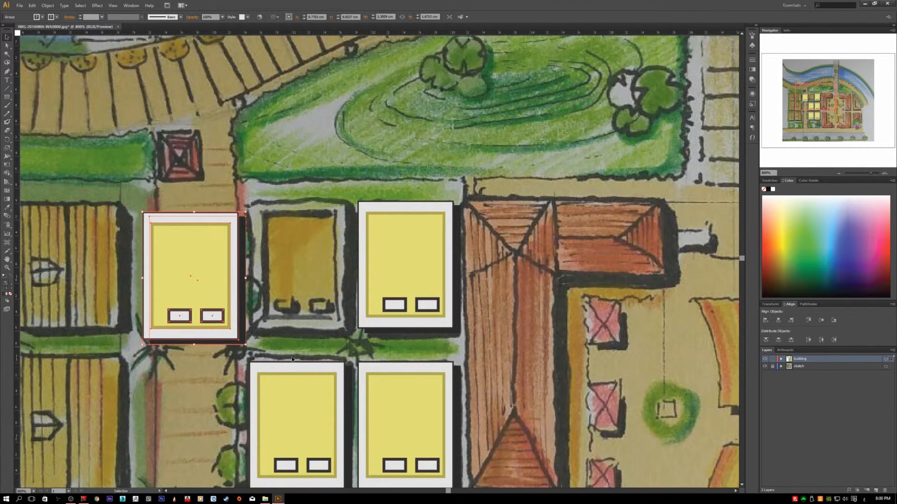
- Align the left edges of the displaced top building and the first building in the second row
scroll(292, 359, "down", 2)
scroll(294, 327, "left", 2)
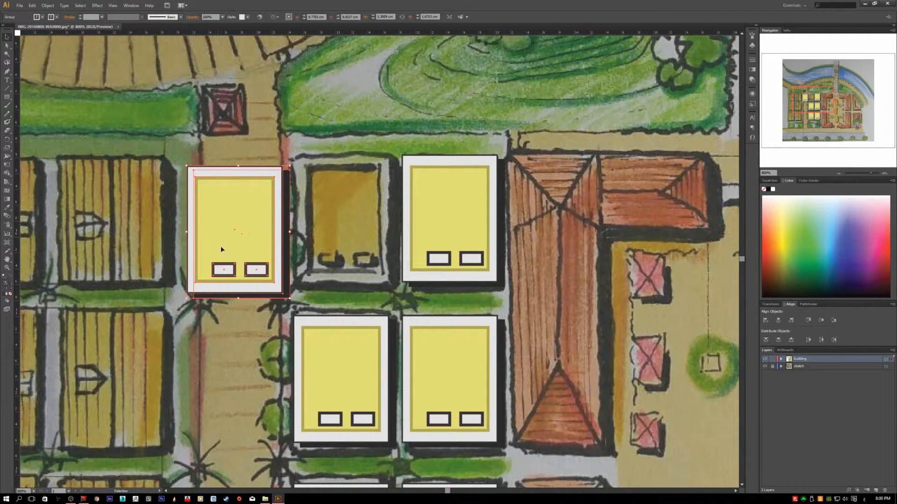
left_click(335, 365, "shift")
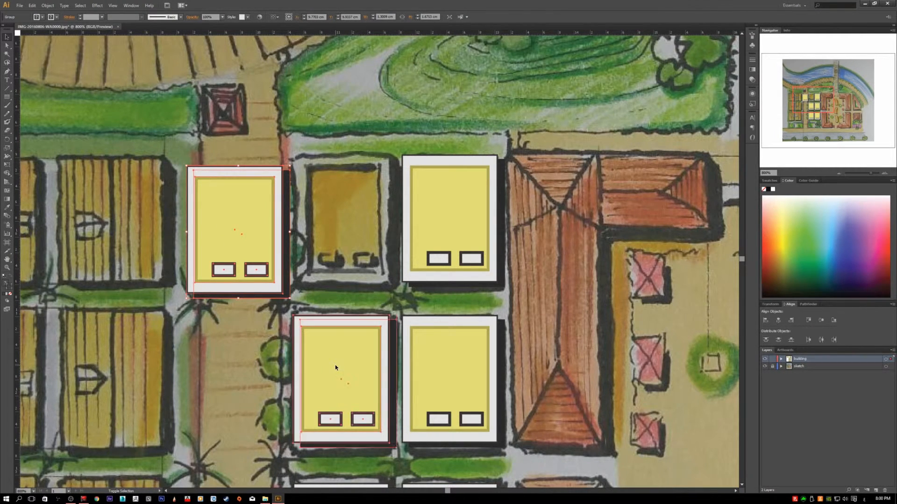
left_click(765, 321)
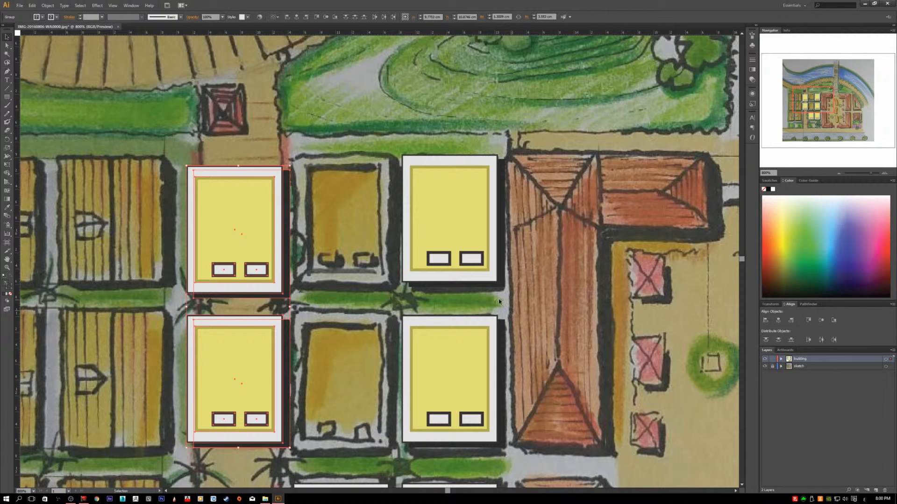
left_click(333, 265)
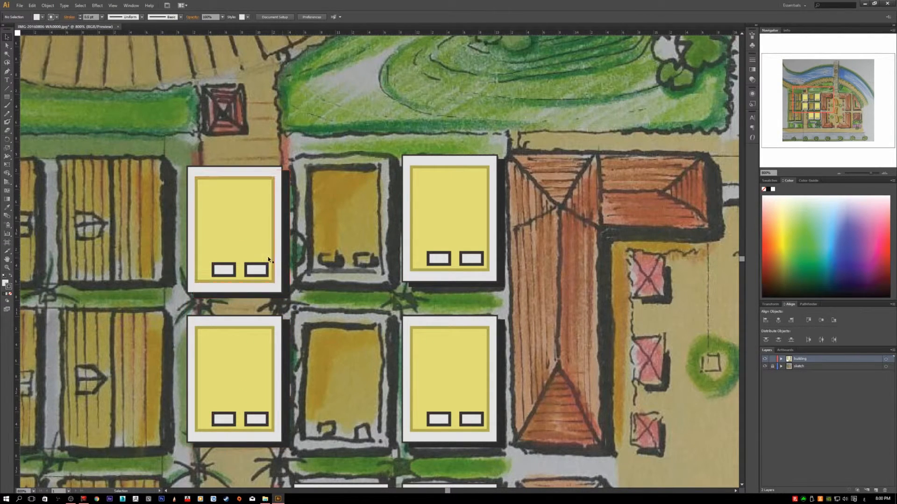
- Move the displaced top building about 1.3 cm right, back onto its sketched footprint beside its neighbour
left_click_drag(253, 255, 355, 245)
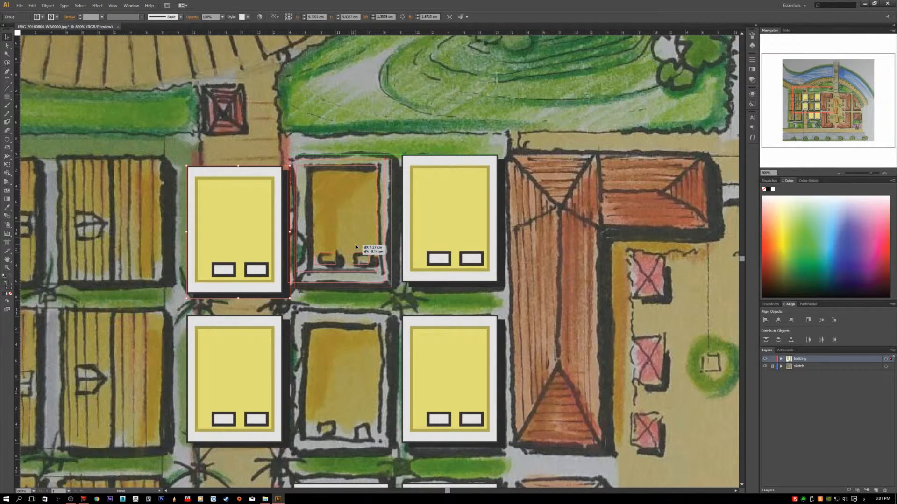
left_click_drag(355, 247, 355, 246)
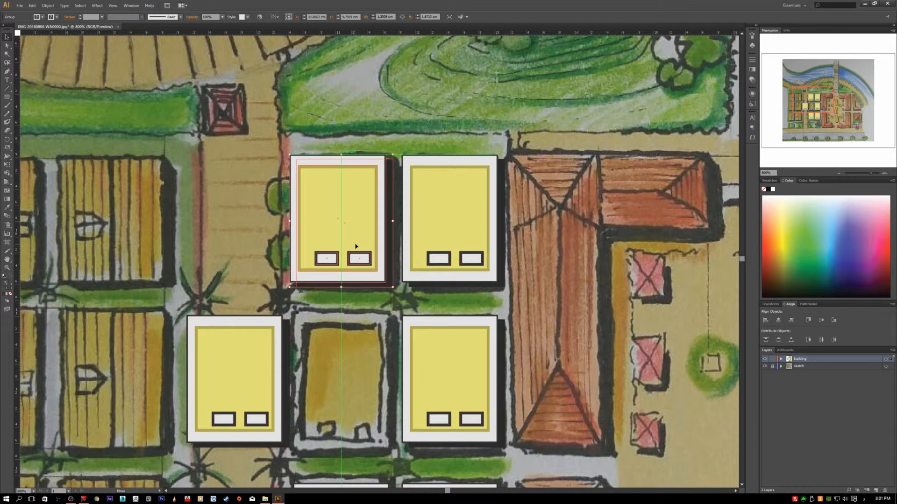
left_click_drag(355, 246, 356, 246)
- Align the right edges of the first building in the second row and the first building in the top row
left_click(326, 348)
left_click(236, 336)
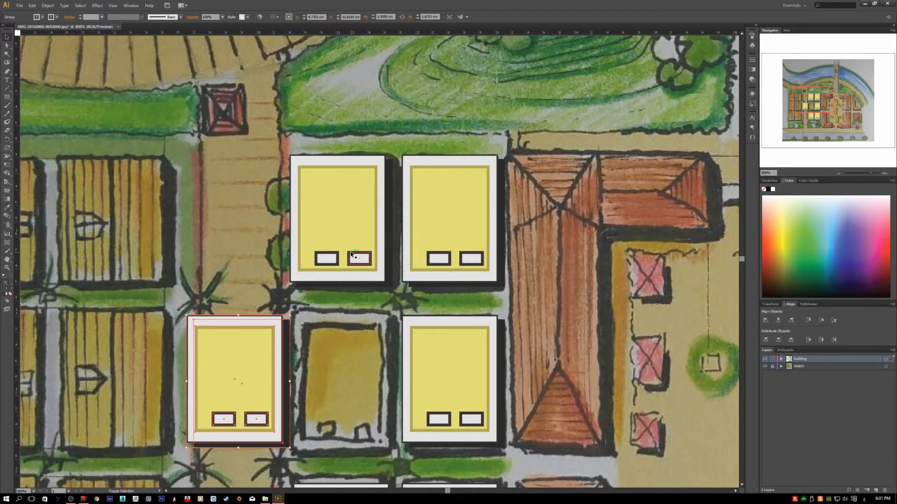
left_click(351, 254, "shift")
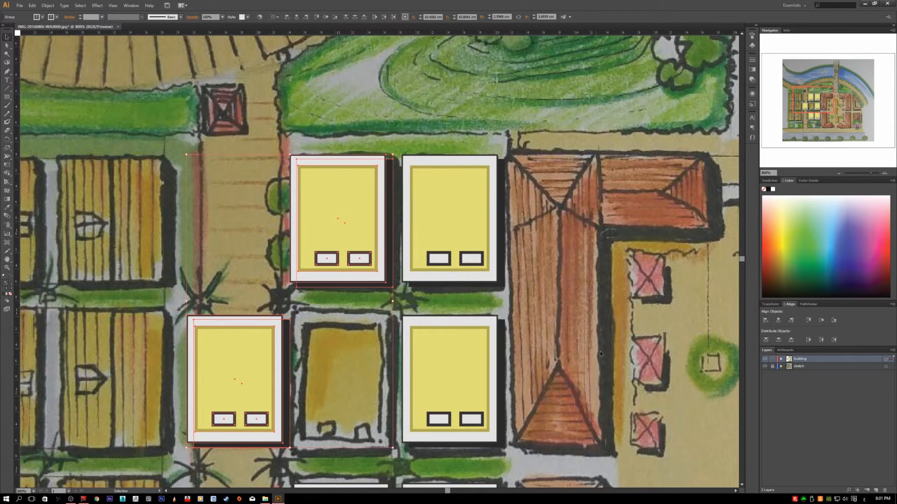
left_click(790, 320)
left_click(531, 348)
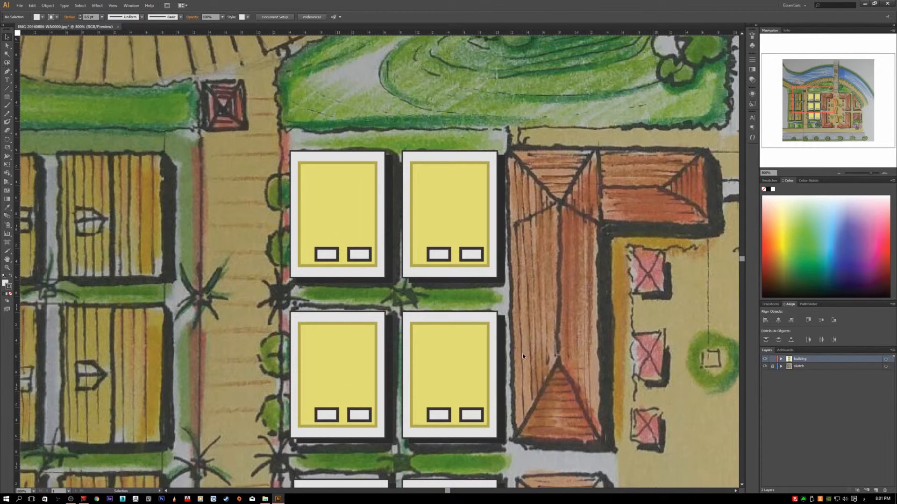
- Try to distribute the three yellow buildings of the second column by their horizontal centers
left_click_drag(545, 354, 522, 341)
left_click_drag(520, 310, 524, 219)
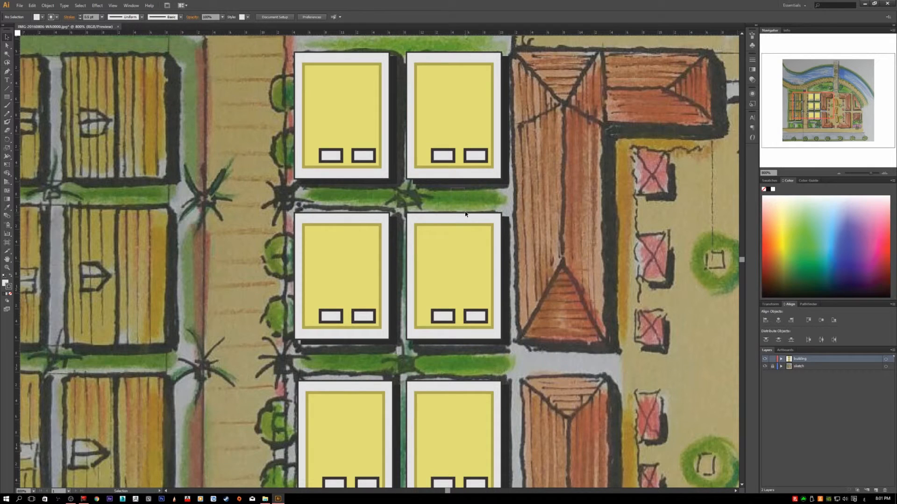
left_click_drag(433, 346, 456, 398)
scroll(479, 358, "down", 2)
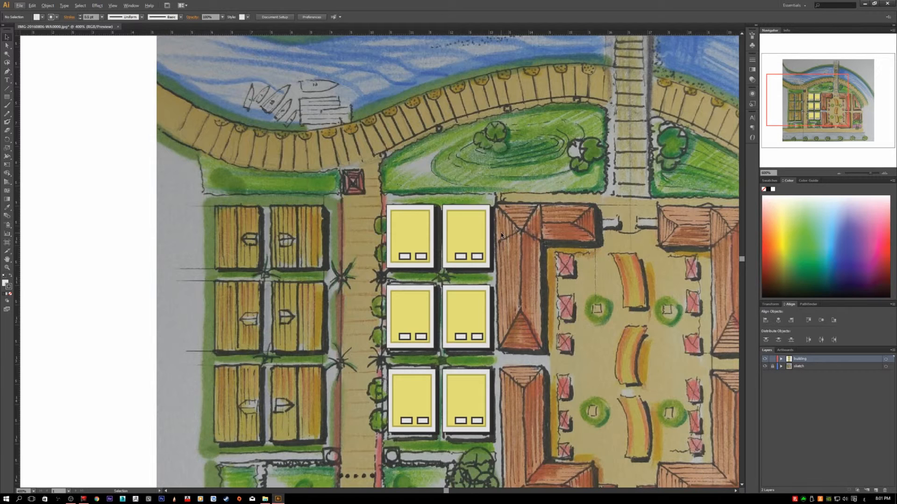
left_click_drag(505, 221, 458, 407)
scroll(512, 327, "up", 2)
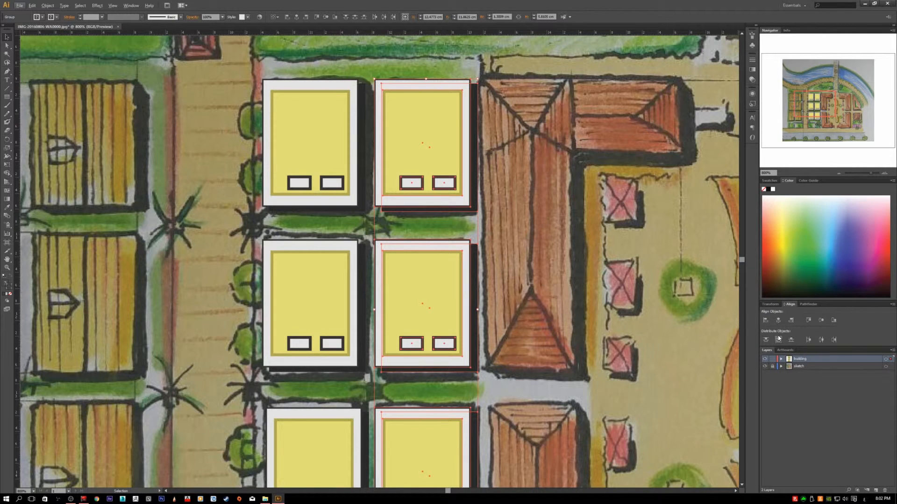
left_click(821, 341)
left_click(821, 342)
left_click(612, 324)
scroll(547, 349, "down", 2)
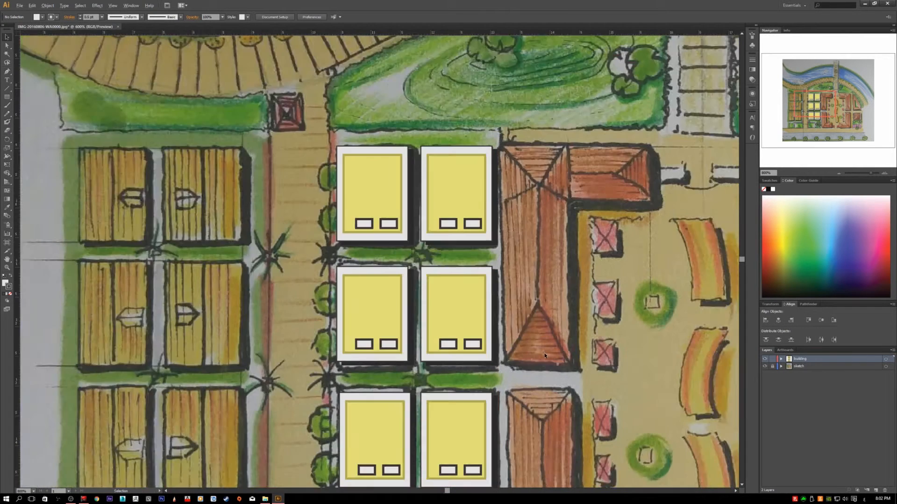
- Move both yellow buildings of the third row down, away from the second row, so they partly uncover their sketched footprints
scroll(573, 397, "down", 1)
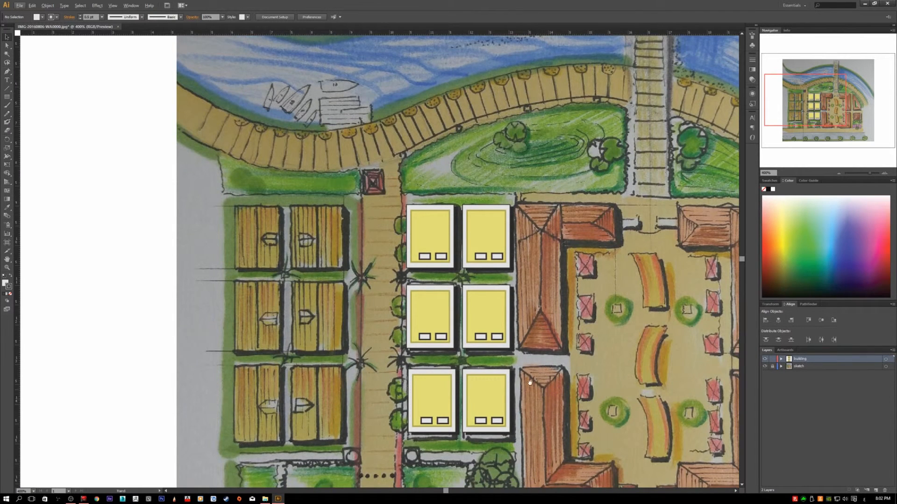
left_click_drag(529, 383, 534, 321)
scroll(518, 360, "up", 2)
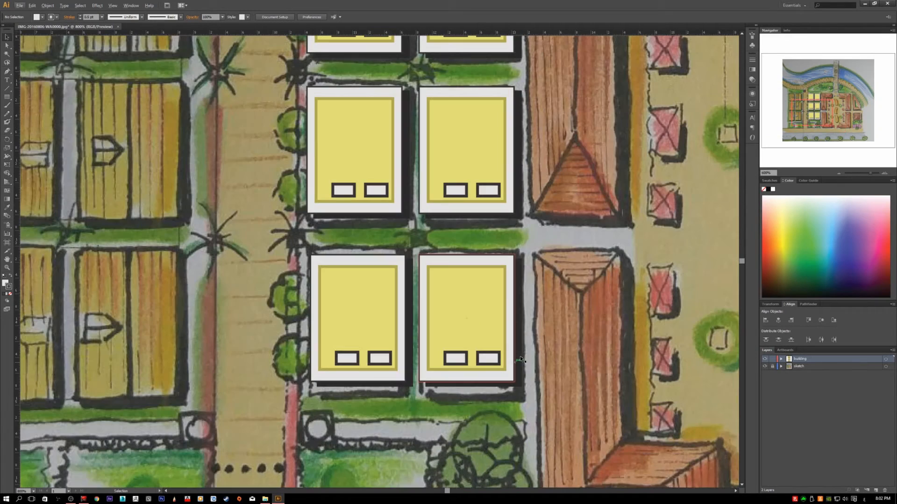
left_click(436, 324)
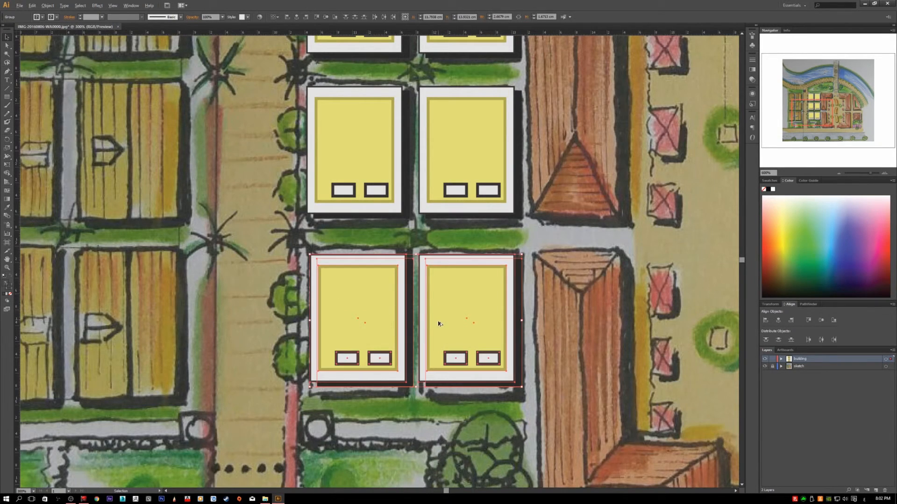
scroll(436, 324, "down", 3)
left_click_drag(454, 310, 452, 346)
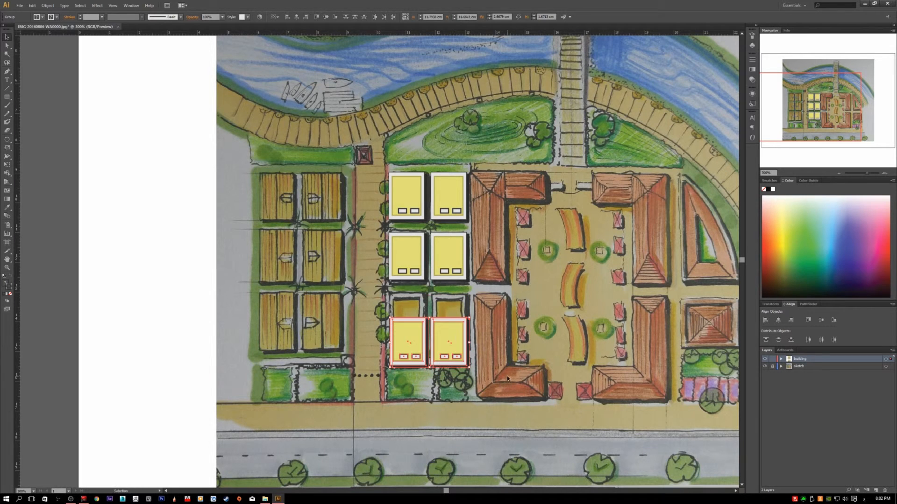
left_click(506, 377)
- Try horizontal-center distribution and vertical-center alignment on the second column's three yellow buildings, and undo the alignment
scroll(506, 254, "up", 3)
scroll(505, 197, "down", 3)
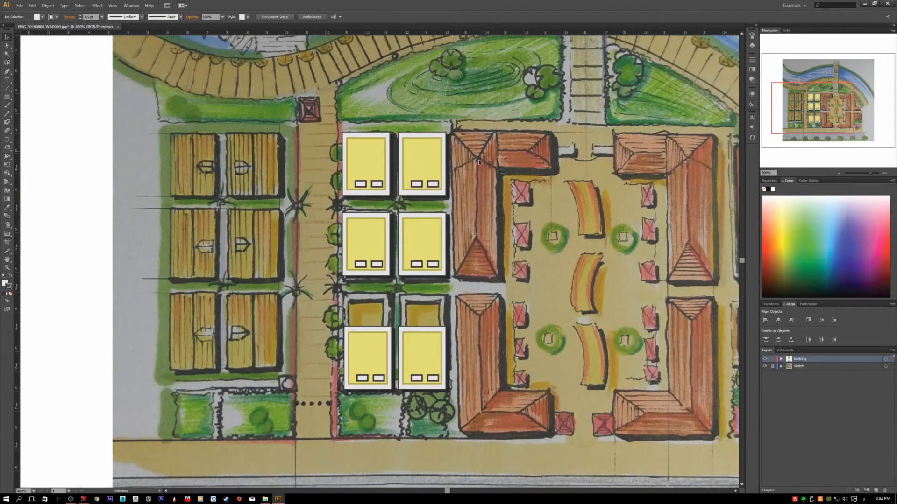
left_click(423, 358)
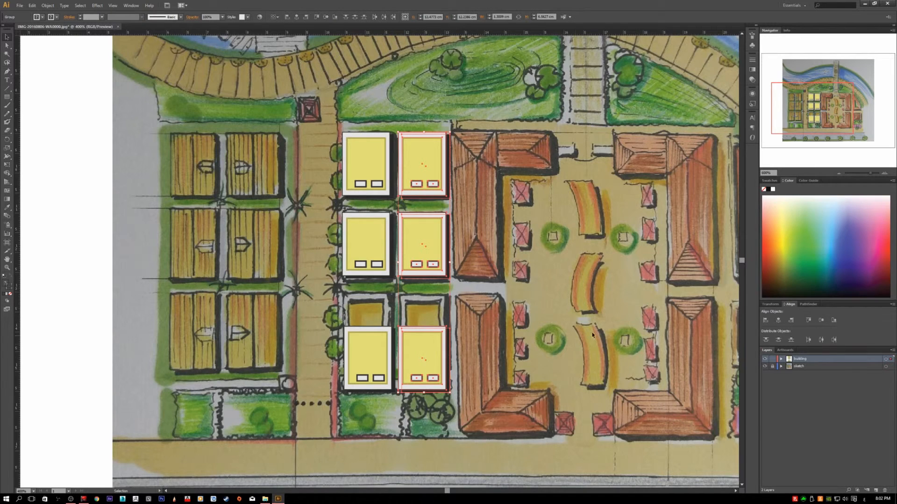
left_click(823, 343)
left_click(821, 320)
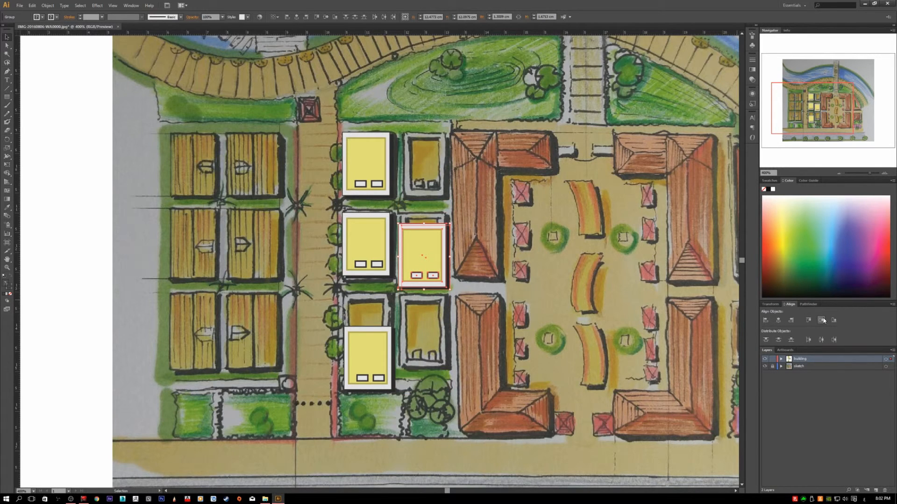
key("ctrl+z")
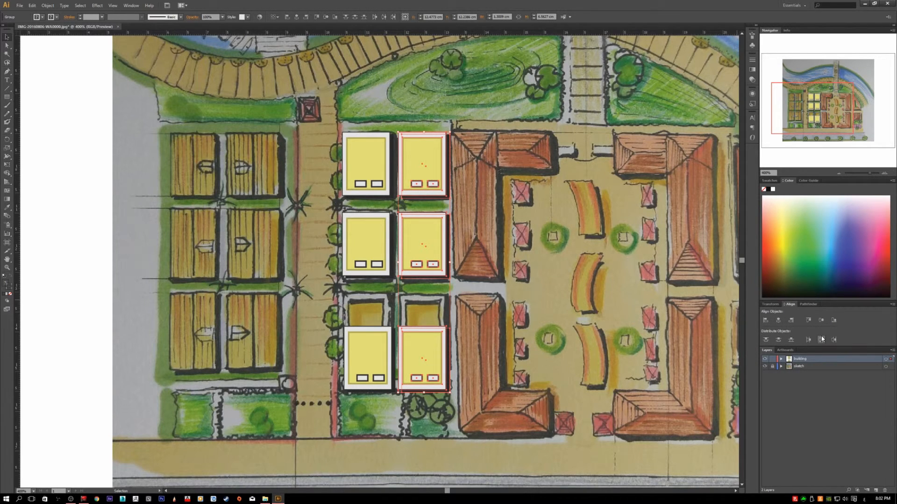
- Distribute the three yellow buildings of the second column vertically by their bottom edges
left_click(892, 304)
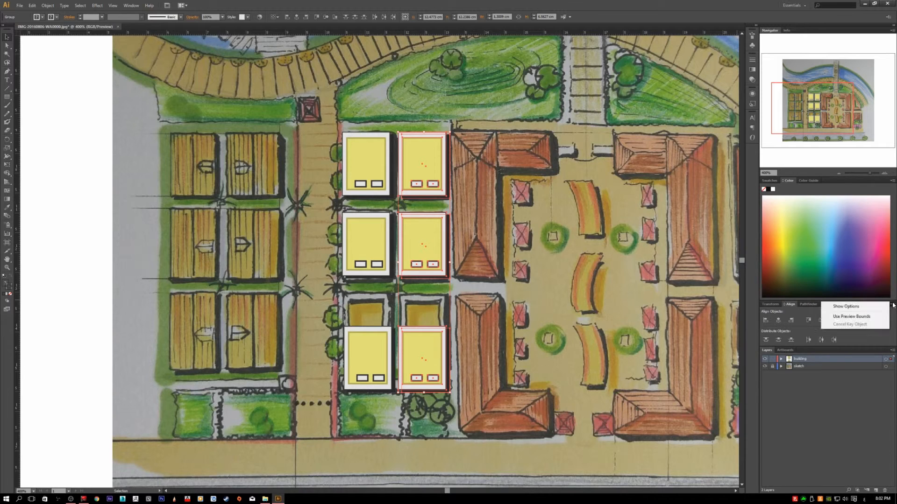
left_click(891, 313)
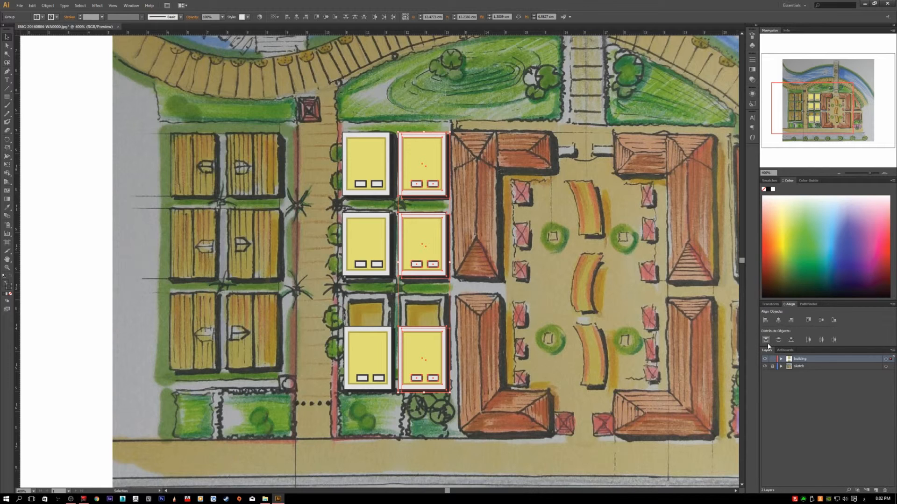
left_click(793, 343)
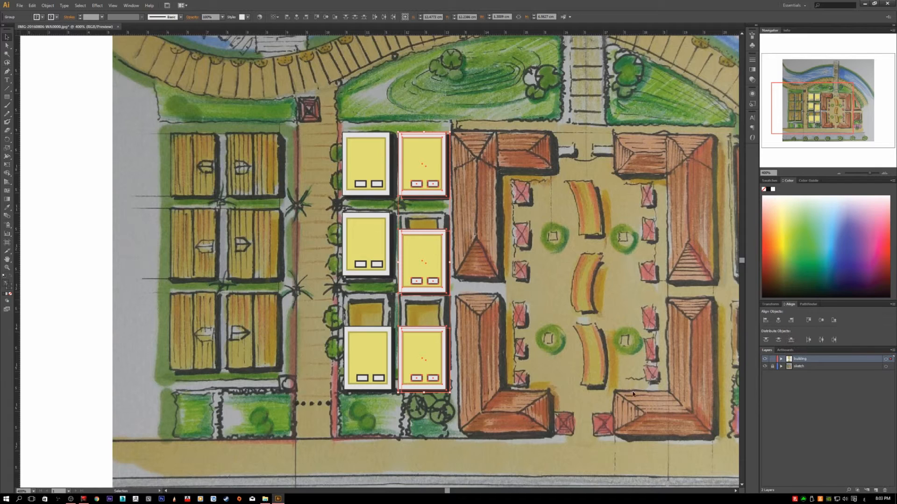
mouse_move(274, 502)
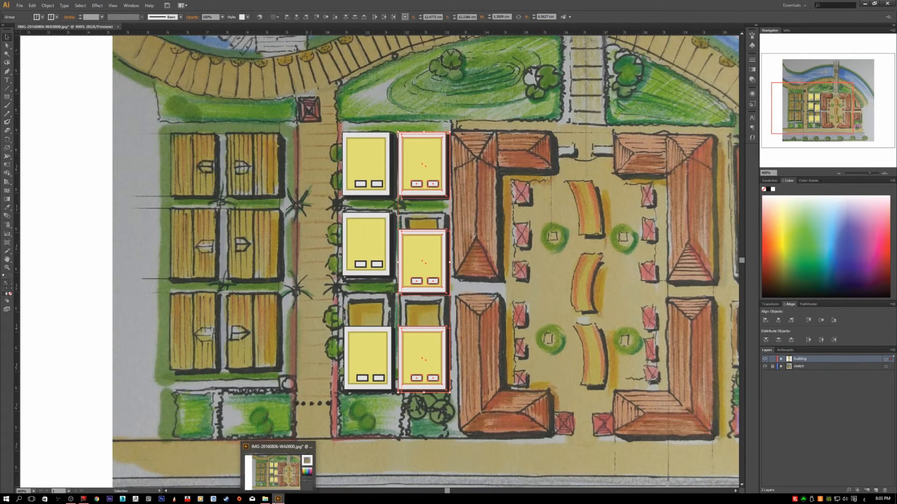
right_click(283, 501)
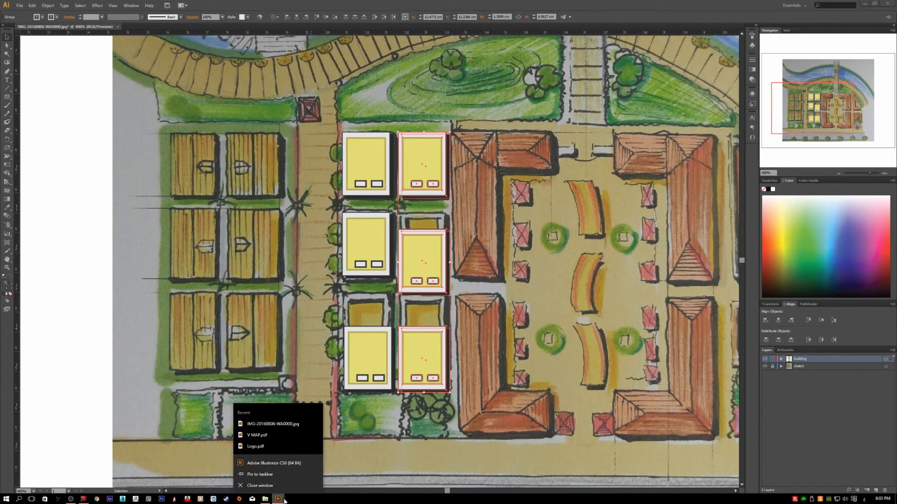
left_click(592, 364)
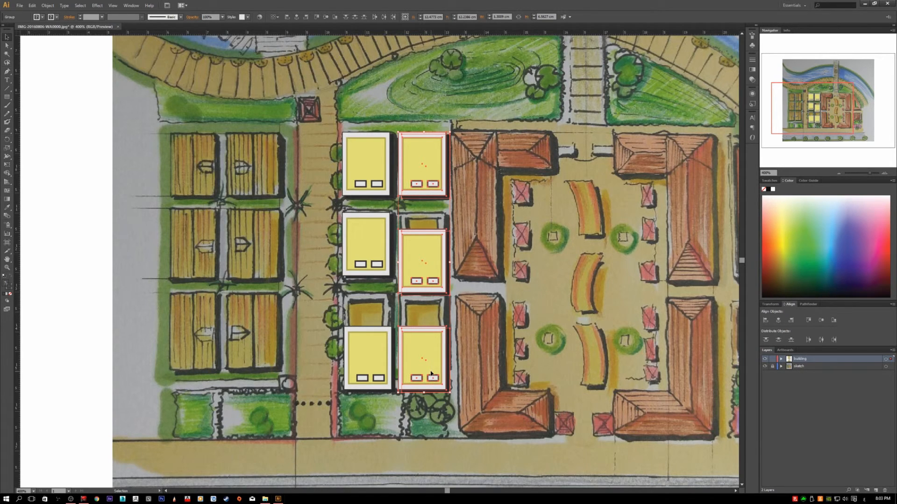
- Undo the second column's distribution, reselect its three yellow buildings and distribute them vertically by their bottom edges again
left_click(509, 357)
scroll(442, 349, "up", 2)
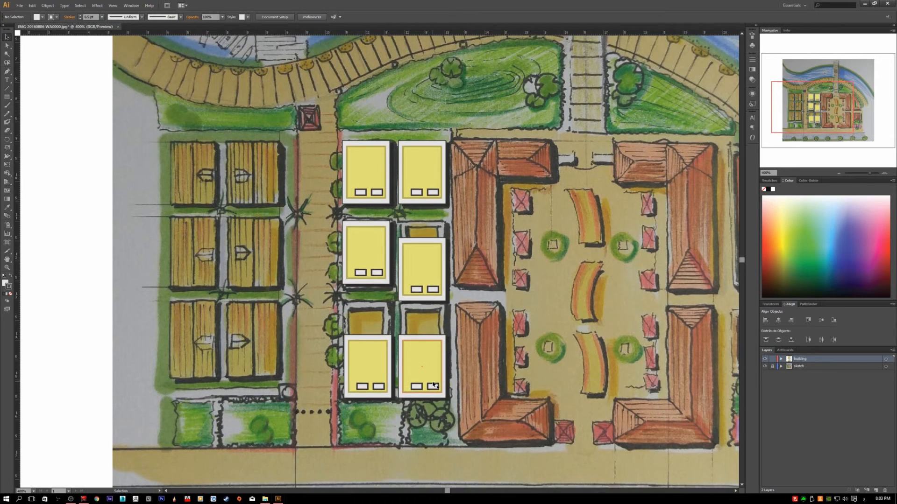
key("ctrl+z")
left_click_drag(457, 362, 489, 425)
left_click_drag(491, 219, 424, 372)
left_click_drag(490, 163, 421, 359)
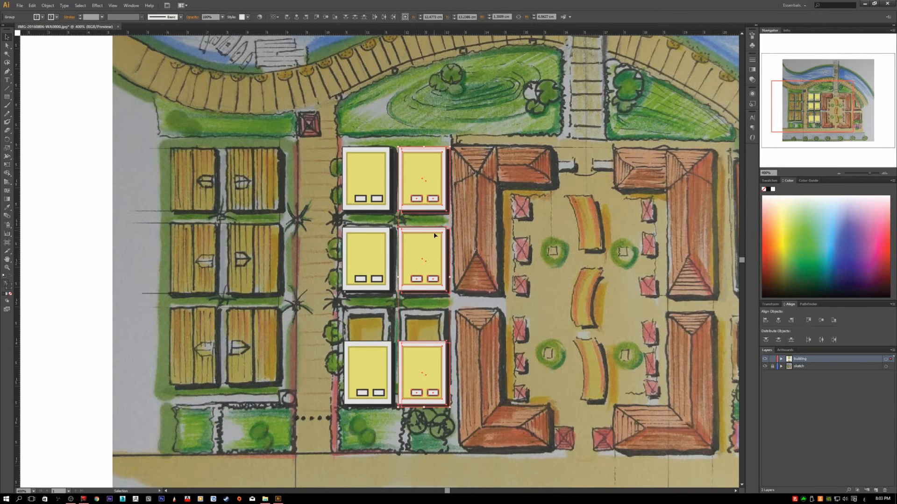
left_click(790, 341)
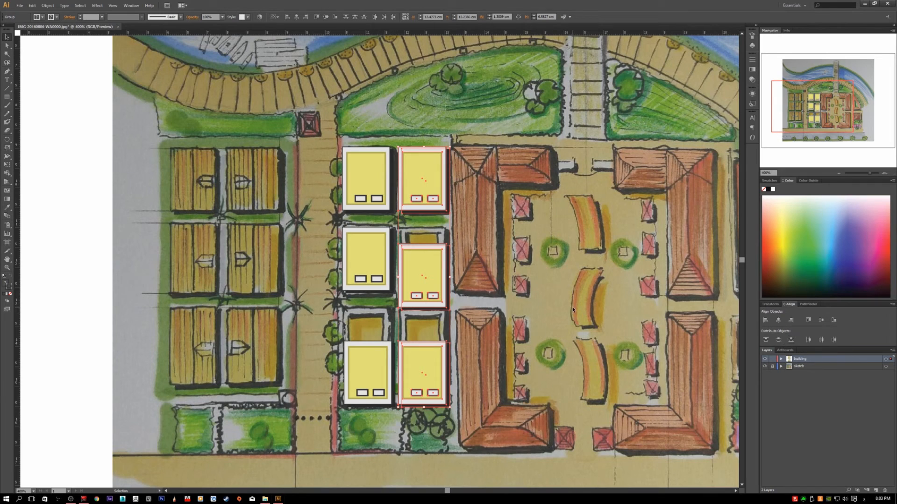
left_click(443, 220)
left_click_drag(429, 211, 428, 234)
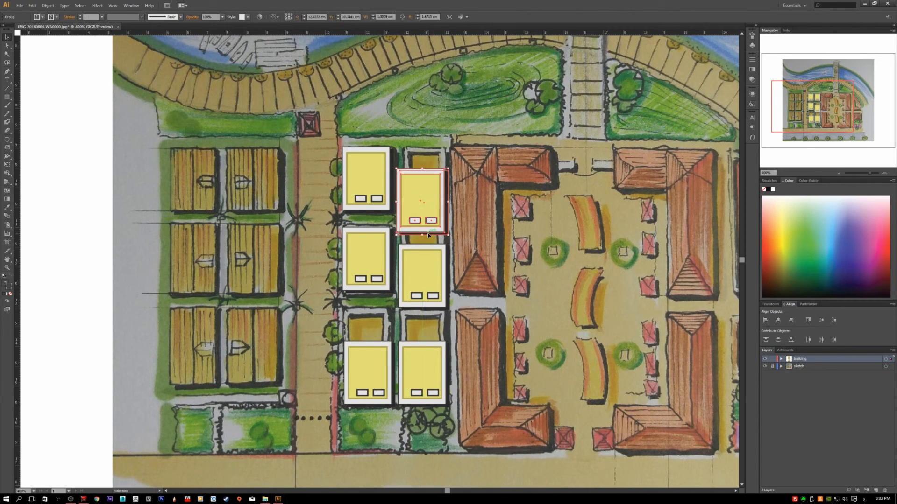
key("ctrl+z")
- Move the second column's third yellow building straight up onto its sketched footprint, just below the middle building
left_click(435, 219)
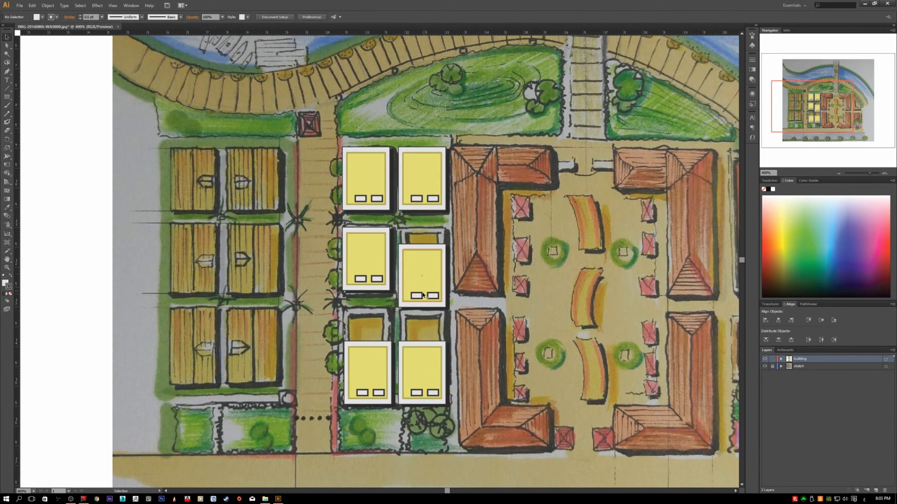
left_click(417, 360)
left_click_drag(430, 387, 428, 348)
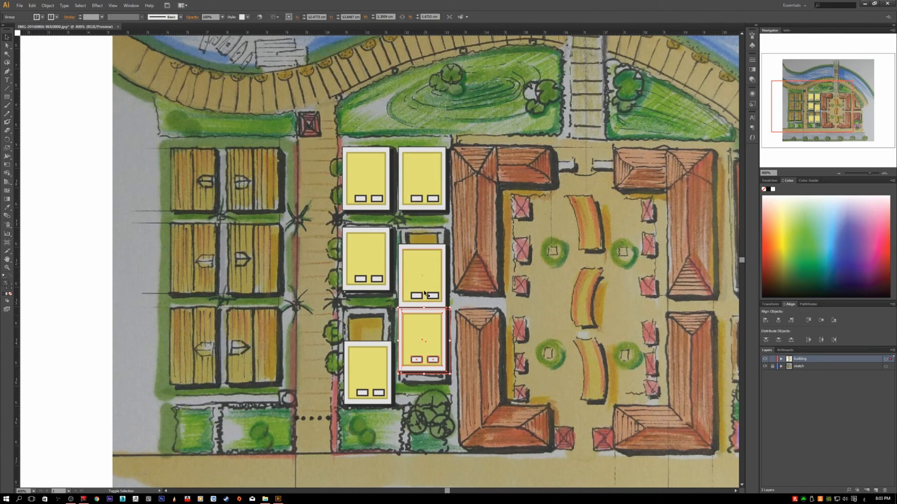
- Distribute the second column's top, middle and raised third buildings evenly by their bottom edges
mouse_move(456, 178)
left_mouse_down()
mouse_move(441, 322)
mouse_move(425, 340)
left_mouse_up()
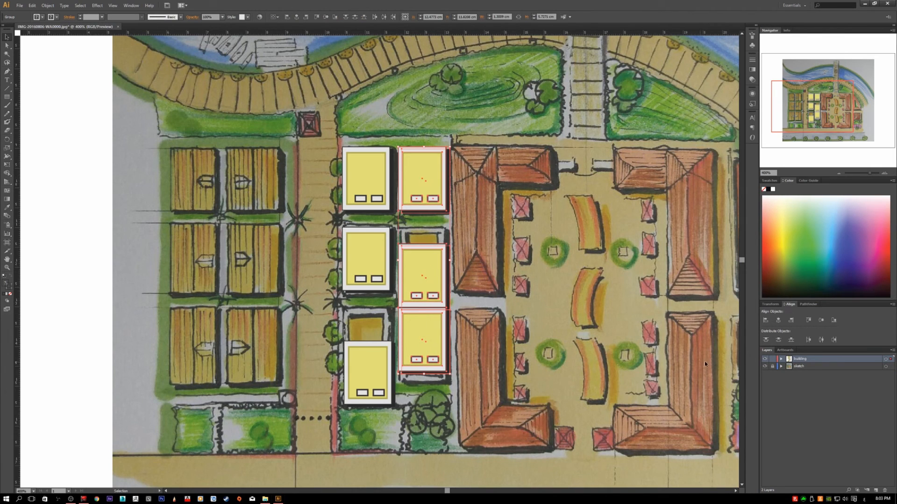
left_click(789, 340)
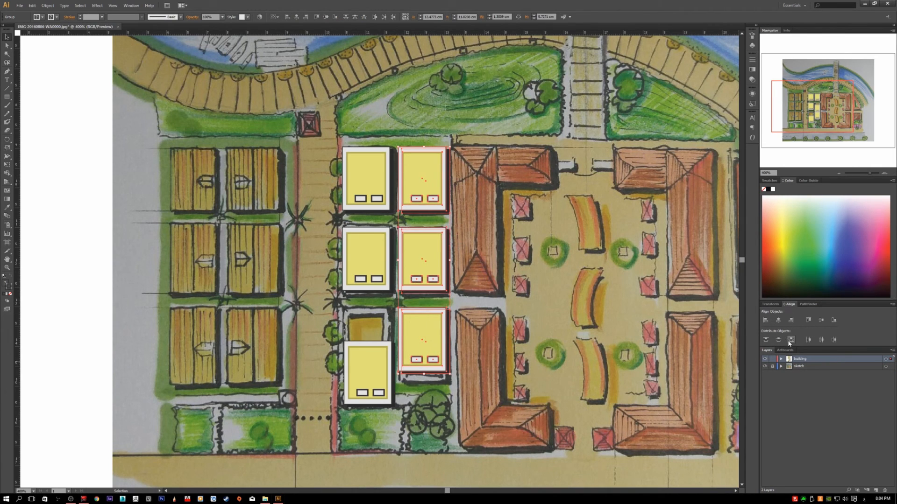
left_click(582, 273)
- Align the top edges of the two yellow buildings in the third row
left_click(378, 367)
left_click(430, 343, "shift")
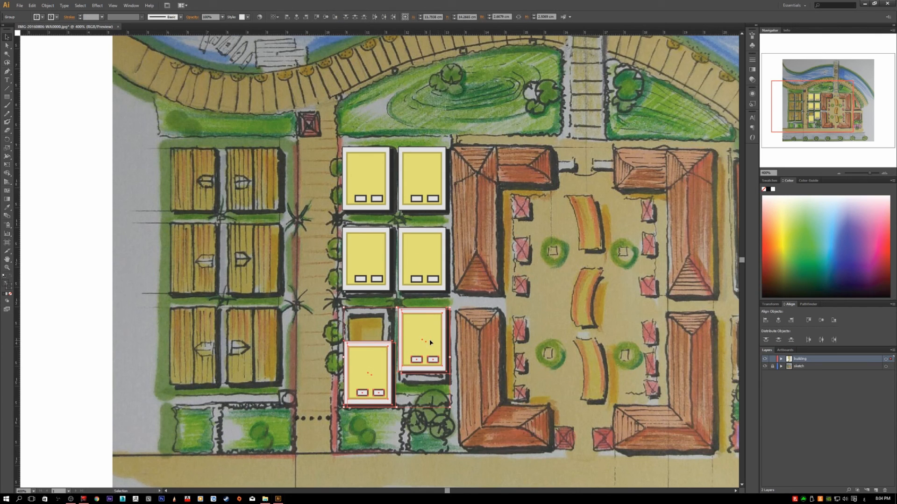
left_click(808, 322)
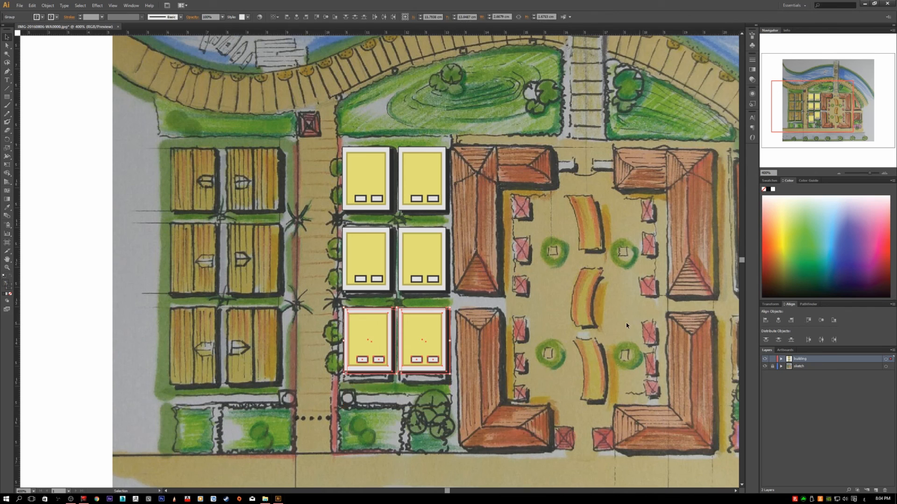
left_click(591, 305)
- Distribute the three yellow buildings of the first column vertically by their bottom edges
scroll(360, 268, "up", 1)
left_click_drag(330, 147, 362, 349)
left_click(789, 341)
left_click(589, 291)
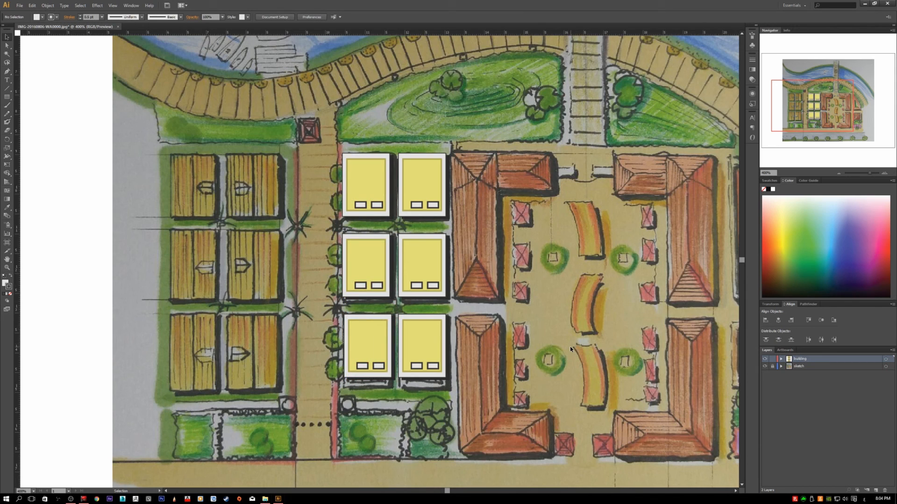